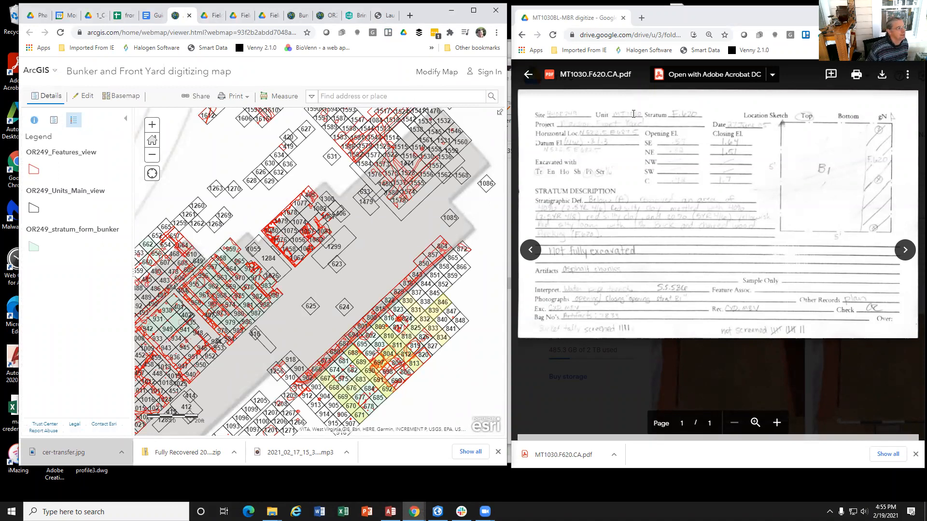
Browse back through the unit's excavation files to the stratum form MT1030.A.CA.pdf
{"action": "left_click", "coordinate": [532, 250]}
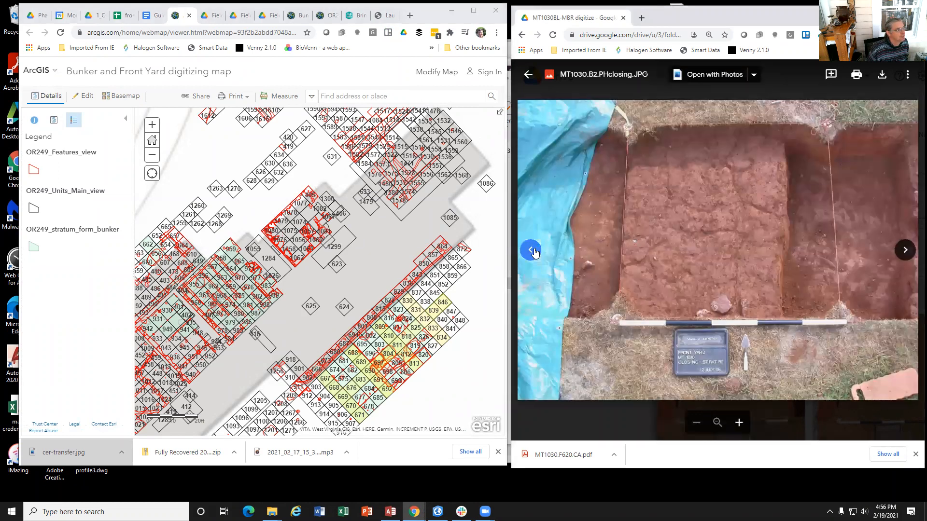
{"action": "left_click", "coordinate": [532, 250]}
{"action": "left_click", "coordinate": [532, 250]}
{"action": "left_click", "coordinate": [532, 250]}
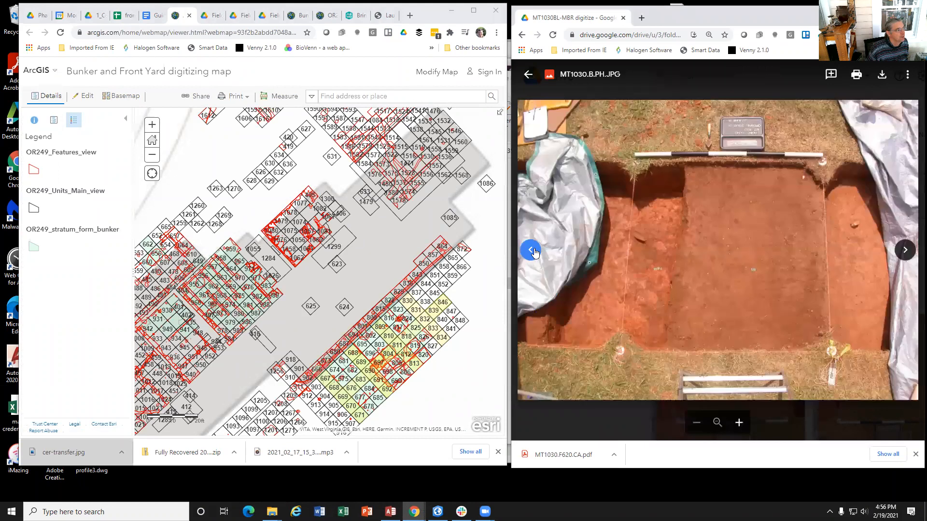
{"action": "left_click", "coordinate": [532, 250]}
{"action": "left_click", "coordinate": [532, 250]}
{"action": "left_click", "coordinate": [532, 250]}
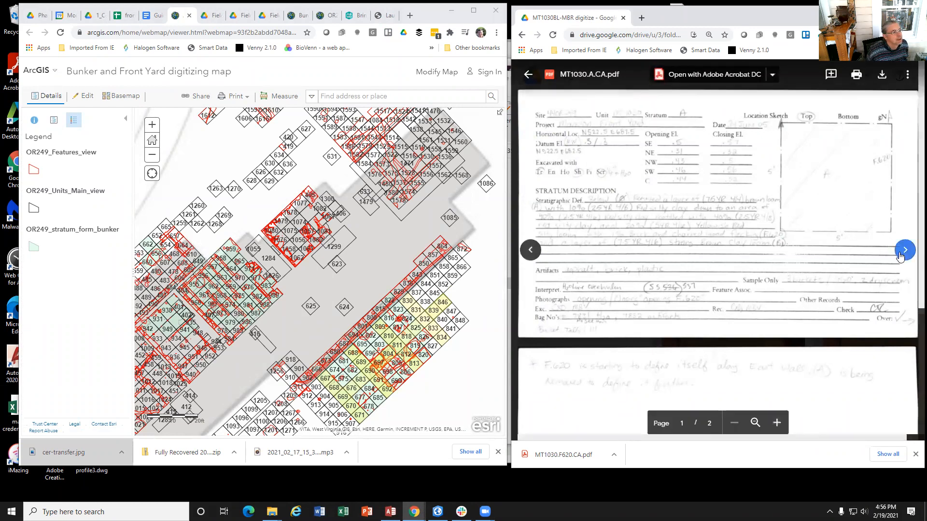
Search the digitizing map for unit 1030 and dismiss the search result
{"action": "left_click", "coordinate": [321, 99]}
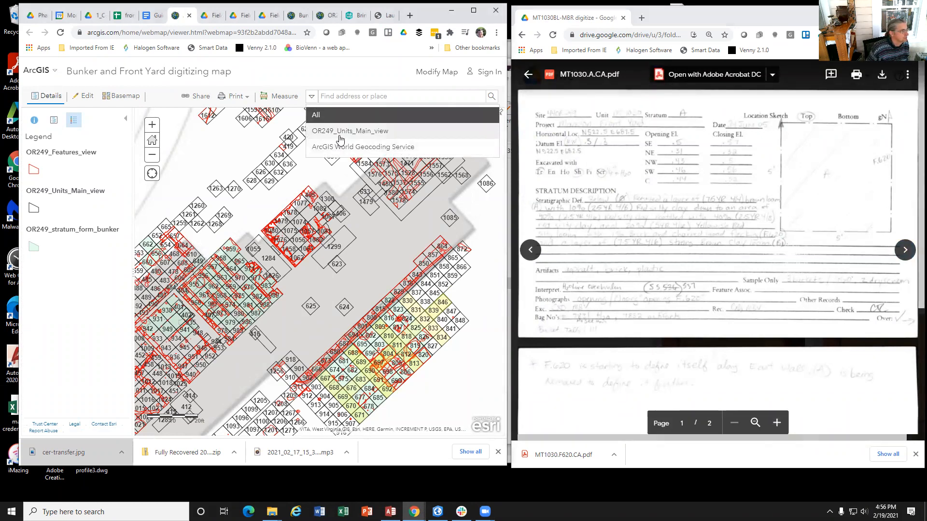
{"action": "left_click", "coordinate": [445, 97]}
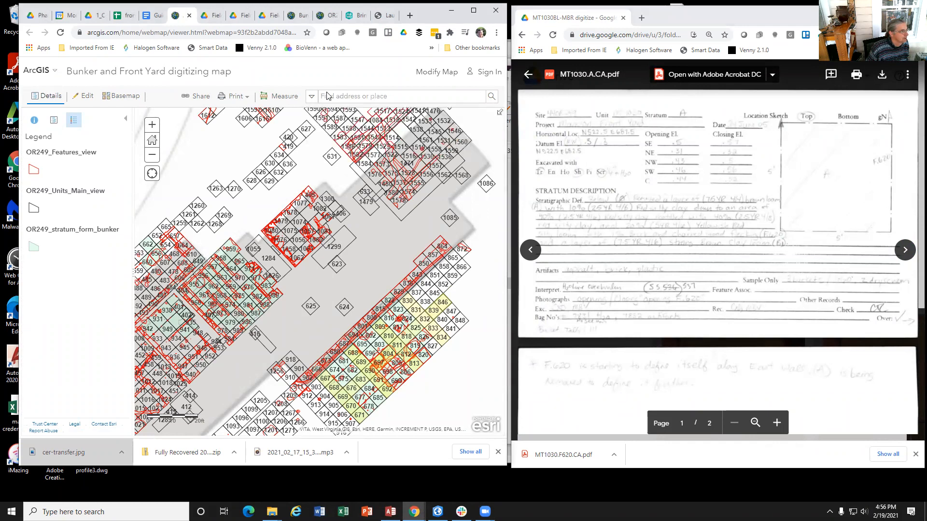
{"action": "left_click", "coordinate": [311, 98]}
{"action": "left_click", "coordinate": [336, 99]}
{"action": "type", "text": "1030"}
{"action": "key", "text": "Return"}
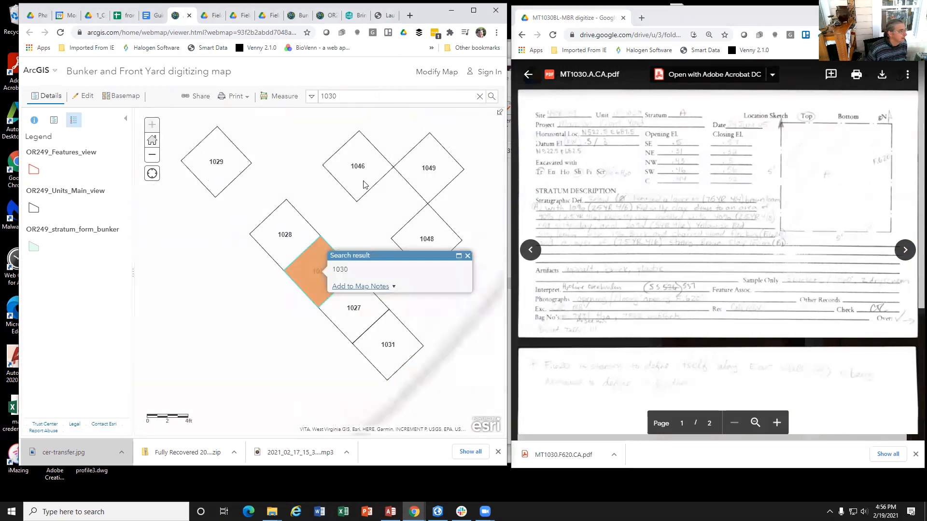
{"action": "left_click", "coordinate": [468, 256]}
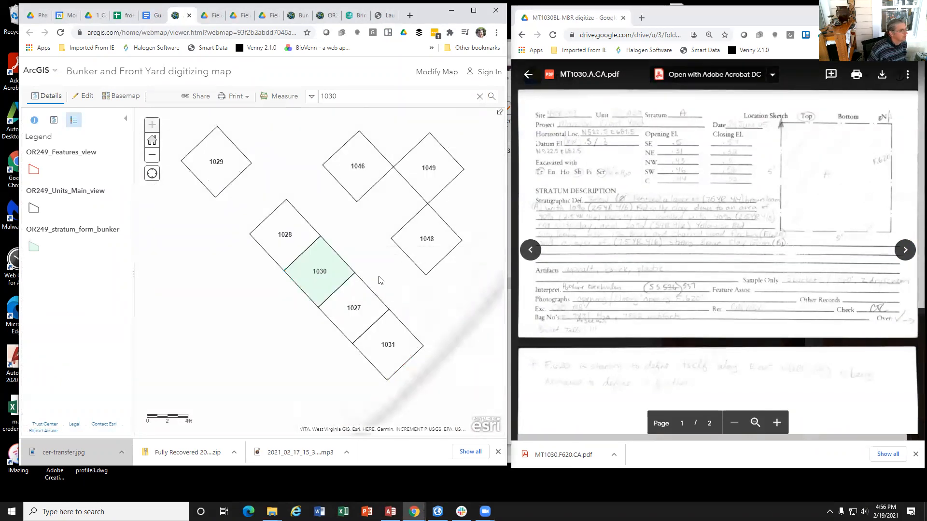
Check the overlapping stratum records in unit 1030 and delete the one for stratum F620
{"action": "left_click", "coordinate": [317, 290]}
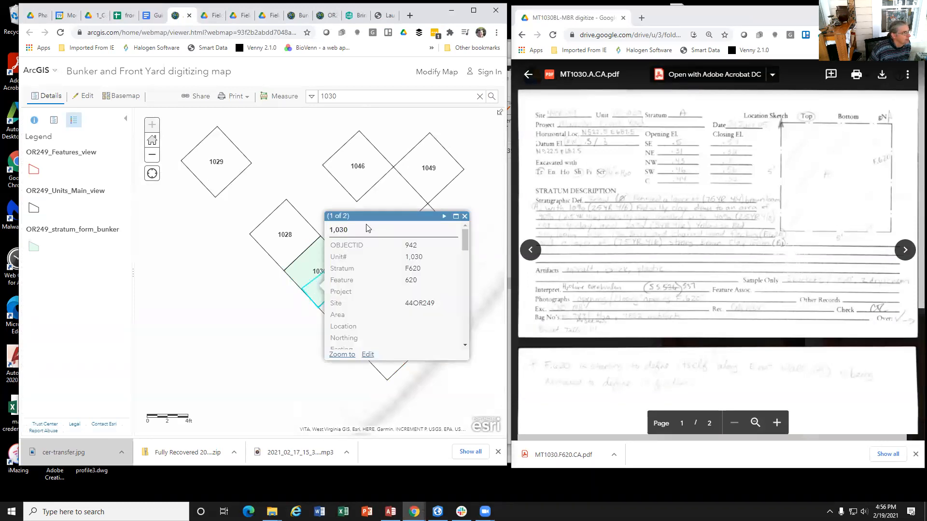
{"action": "left_click", "coordinate": [443, 217]}
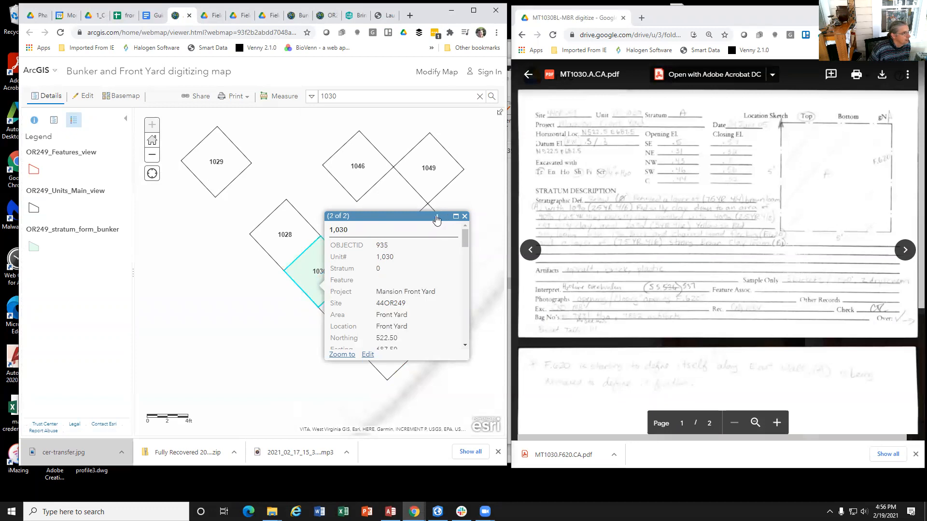
{"action": "left_click", "coordinate": [436, 216]}
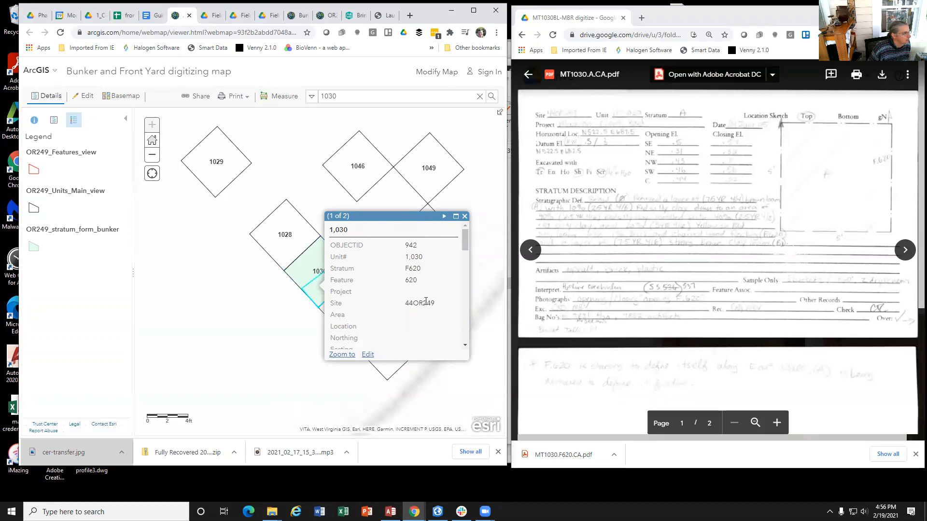
{"action": "scroll", "coordinate": [425, 304], "scroll_direction": "down", "scroll_amount": 8}
{"action": "scroll", "coordinate": [425, 304], "scroll_direction": "down", "scroll_amount": 5}
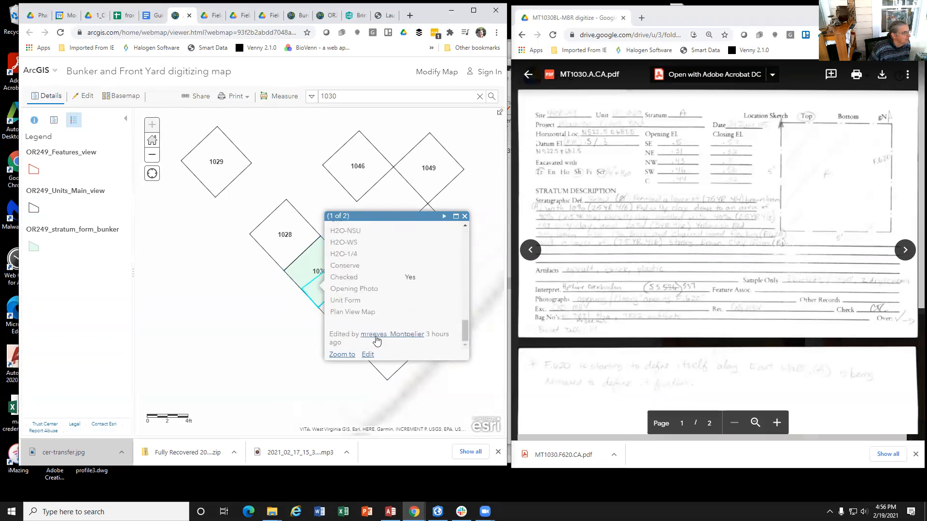
{"action": "left_click", "coordinate": [367, 354]}
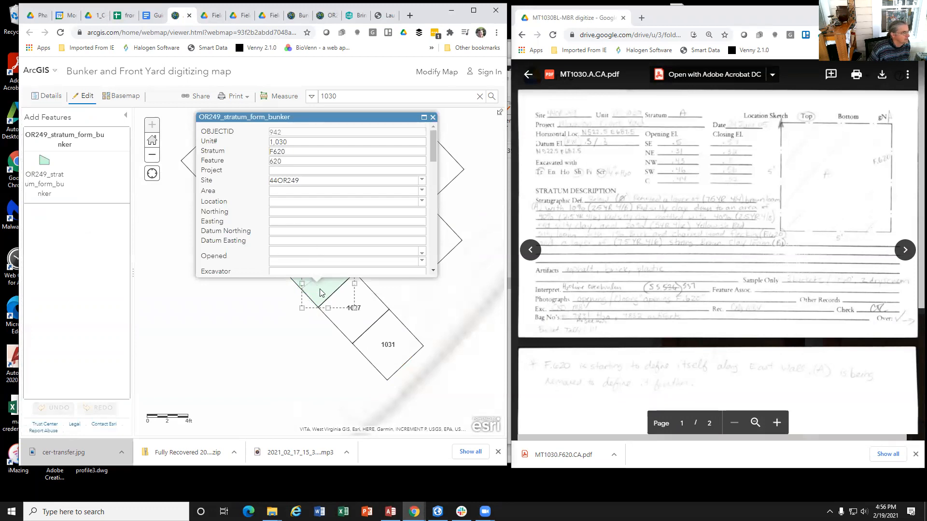
{"action": "scroll", "coordinate": [300, 176], "scroll_direction": "down", "scroll_amount": 10}
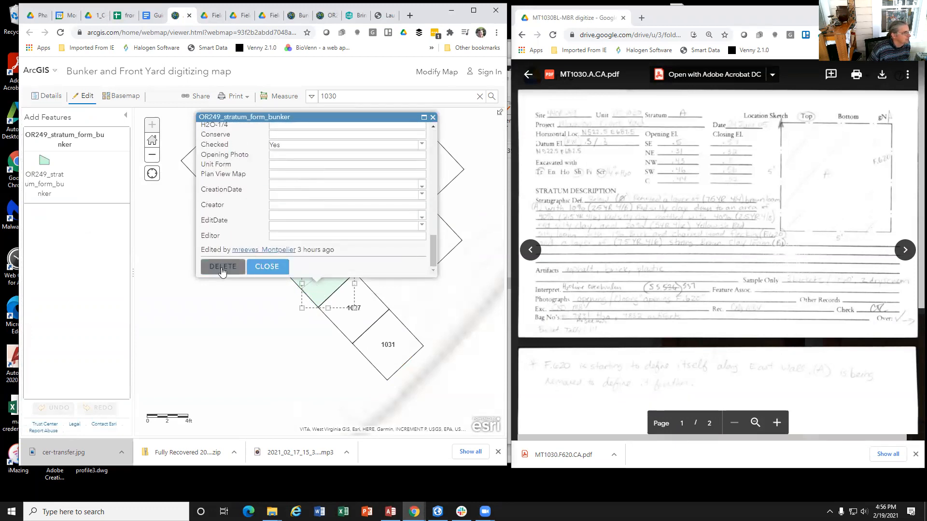
{"action": "left_click", "coordinate": [222, 267]}
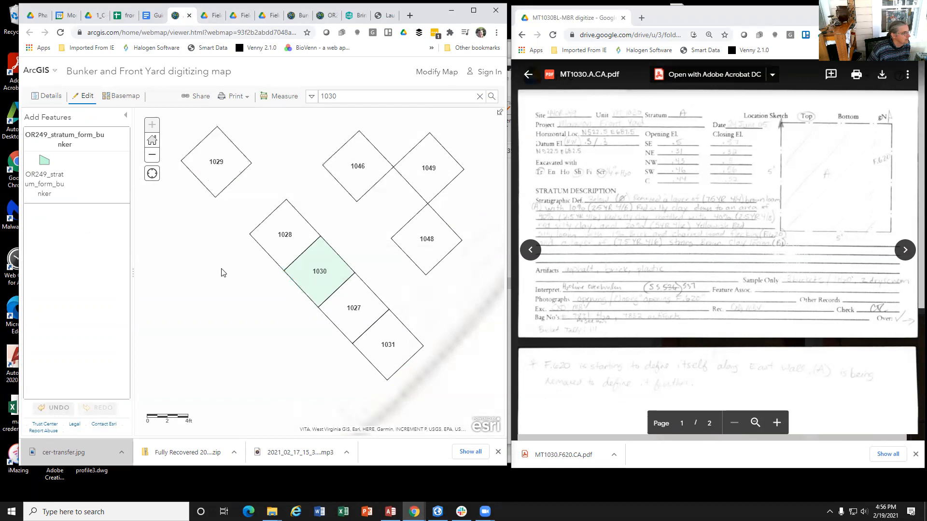
Review the attributes of the remaining stratum 0 polygon in unit 1030, ending ready to add features
{"action": "left_click", "coordinate": [329, 266]}
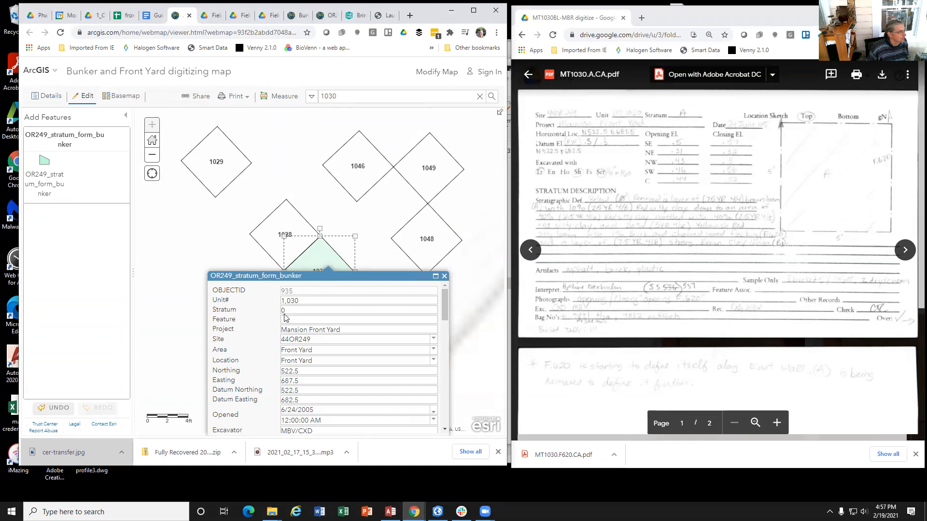
{"action": "left_click", "coordinate": [444, 276]}
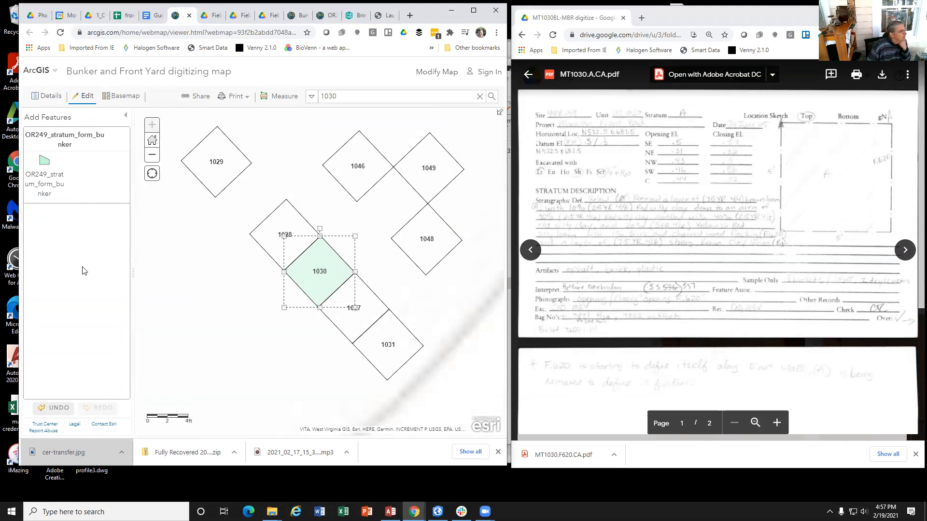
{"action": "left_click", "coordinate": [87, 97]}
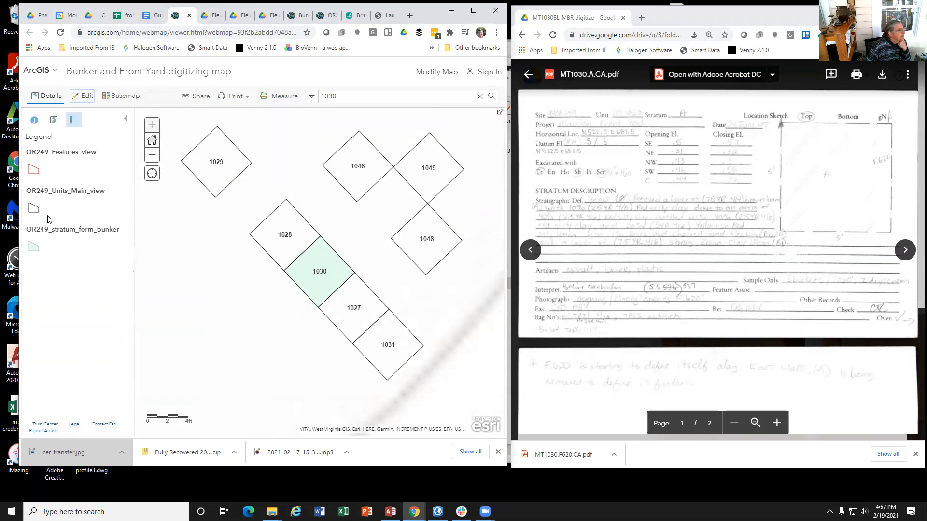
{"action": "left_click", "coordinate": [83, 97]}
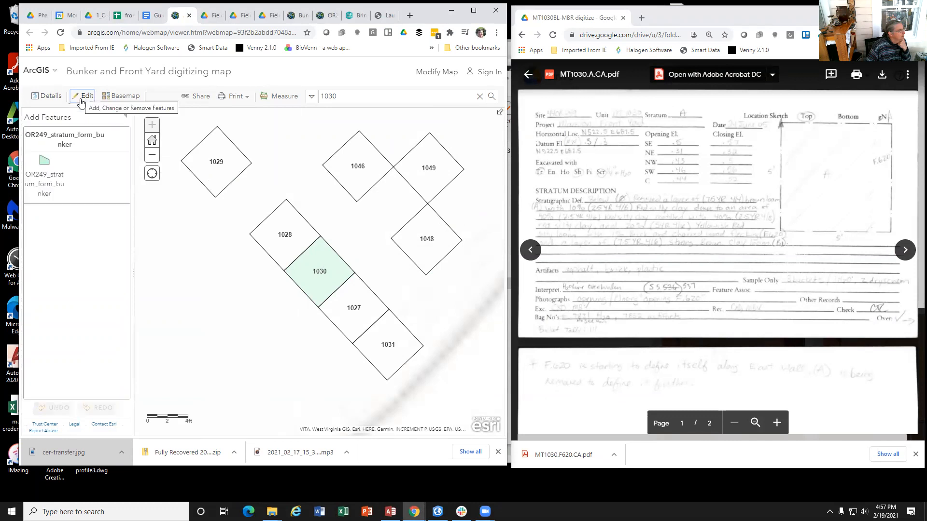
{"action": "left_click", "coordinate": [83, 98]}
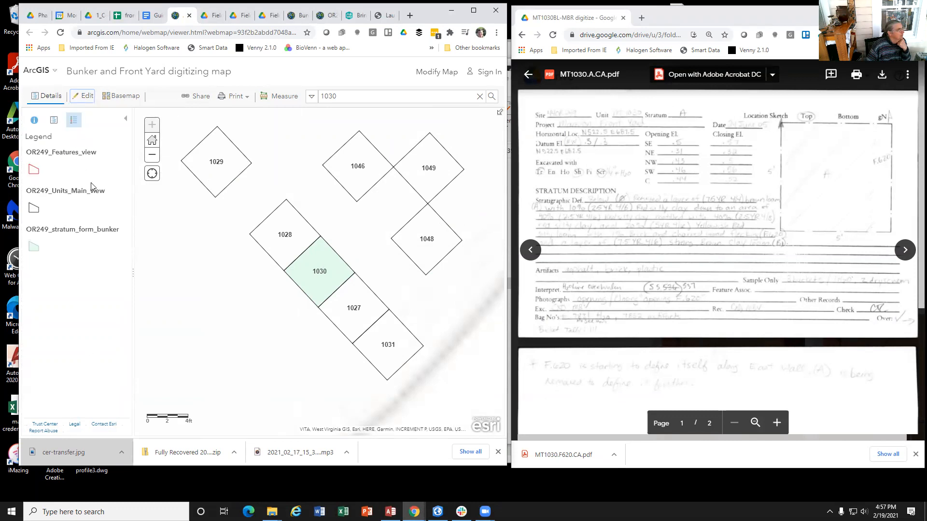
{"action": "left_click", "coordinate": [84, 97]}
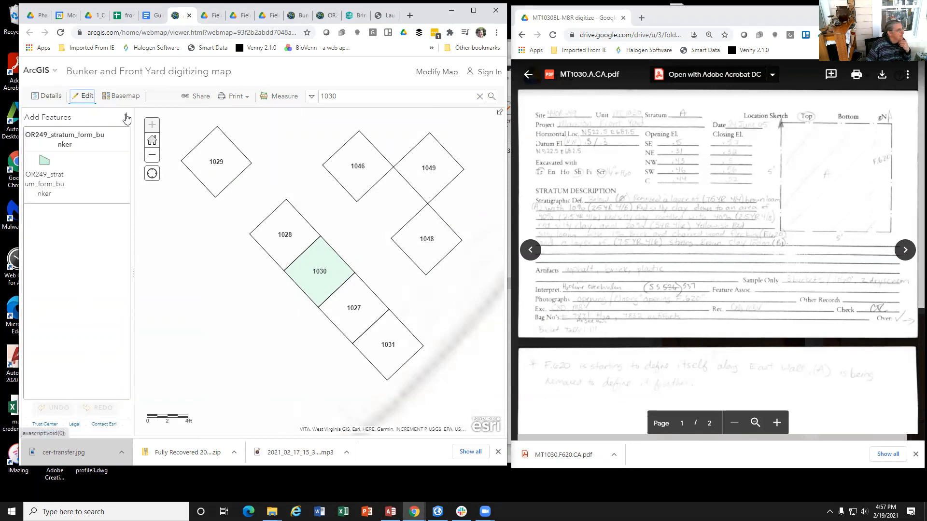
Draw an OR249_stratum_form_bunker polygon over unit 1030 per the form's location sketch, leaving out the F.620 strip along the side shared with unit 1027
{"action": "left_click", "coordinate": [43, 163]}
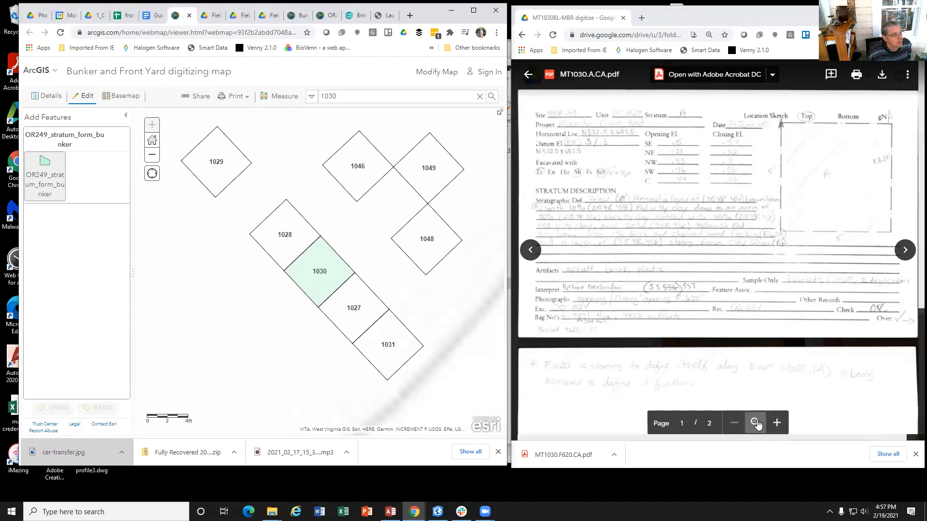
{"action": "left_click", "coordinate": [777, 423]}
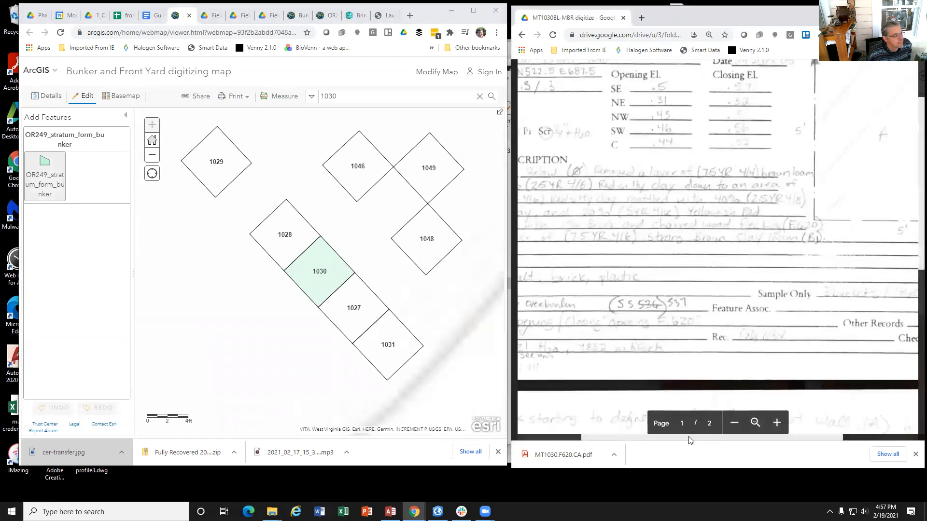
{"action": "left_click_drag", "start_coordinate": [691, 440], "coordinate": [836, 459]}
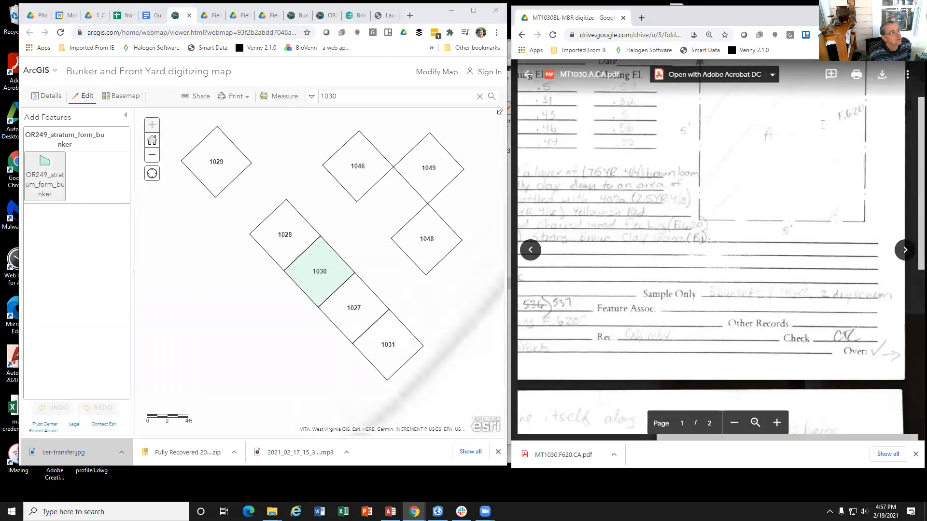
{"action": "scroll", "coordinate": [822, 125], "scroll_direction": "up", "scroll_amount": 3}
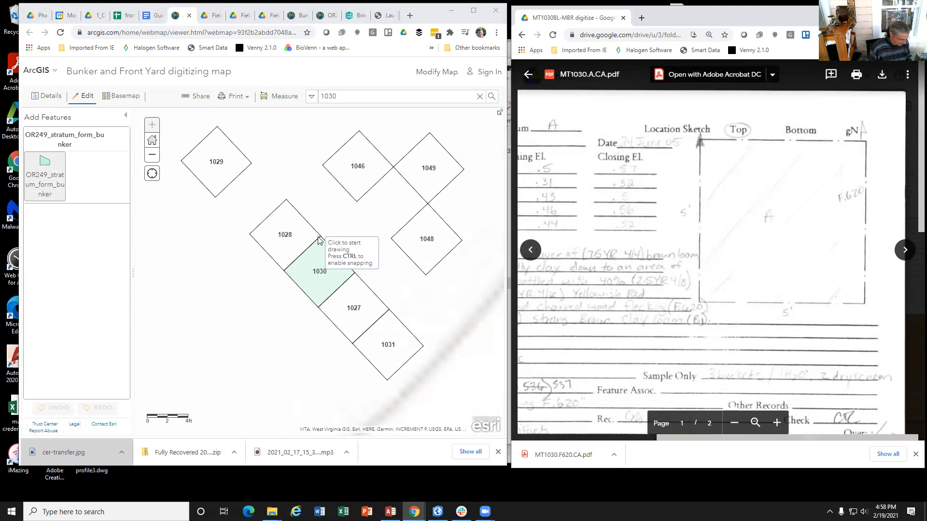
{"action": "left_click", "coordinate": [285, 273]}
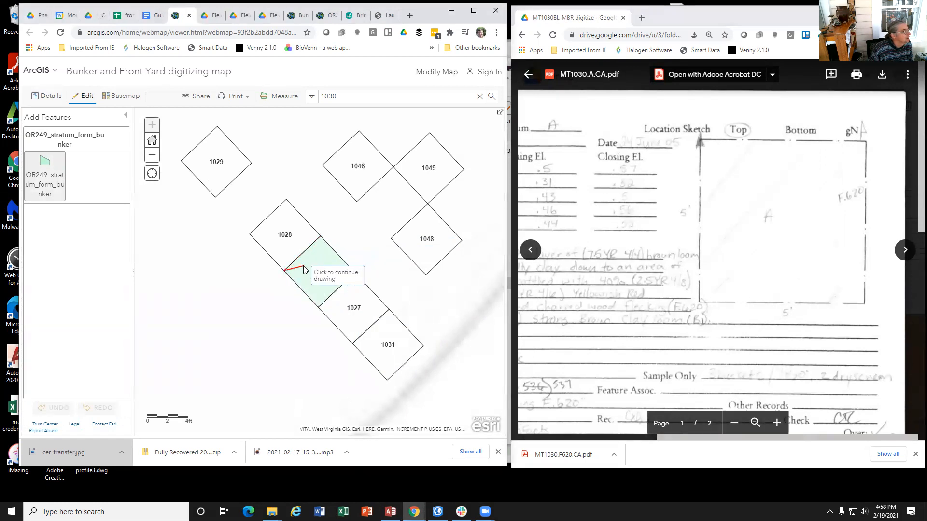
{"action": "left_click", "coordinate": [319, 237]}
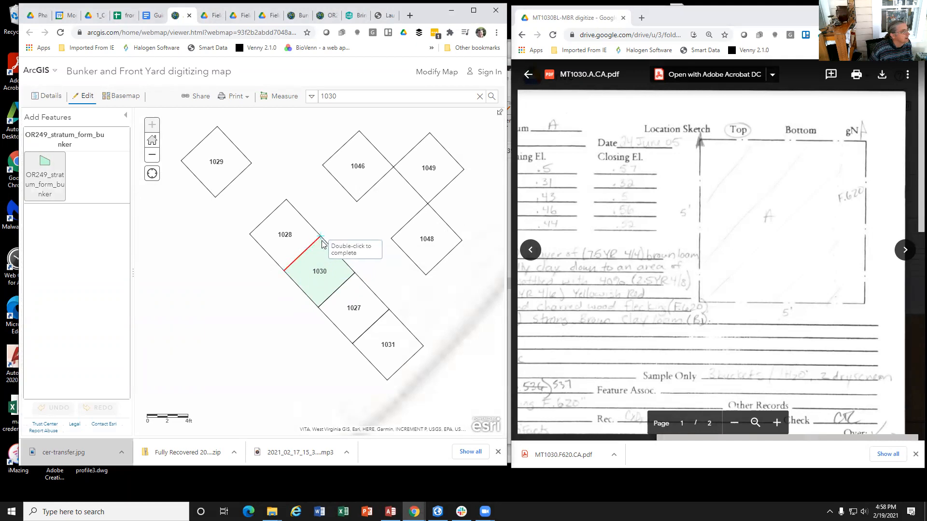
{"action": "left_click", "coordinate": [346, 264]}
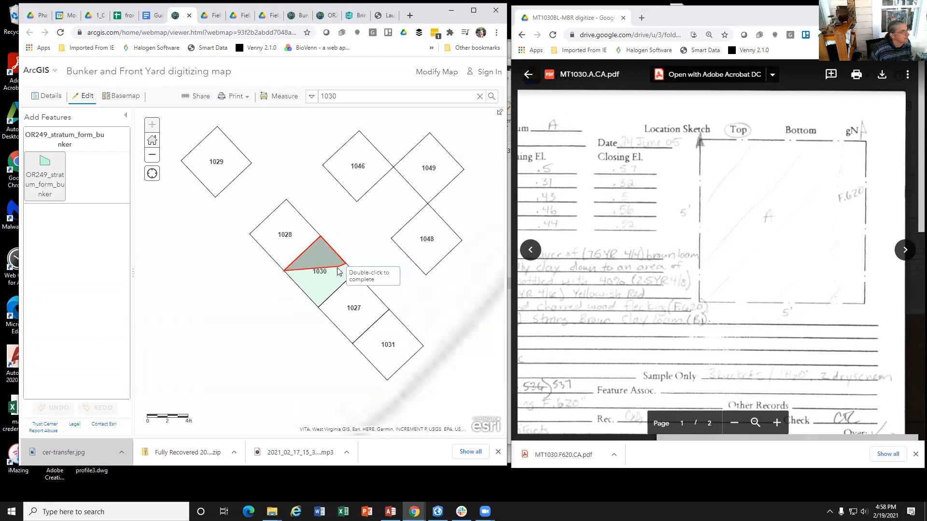
{"action": "left_click", "coordinate": [320, 286]}
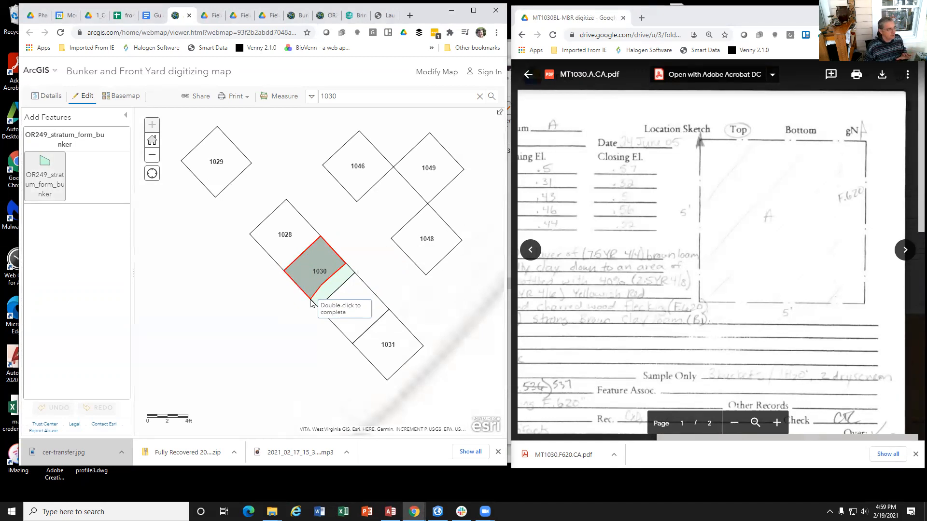
{"action": "left_click", "coordinate": [310, 300]}
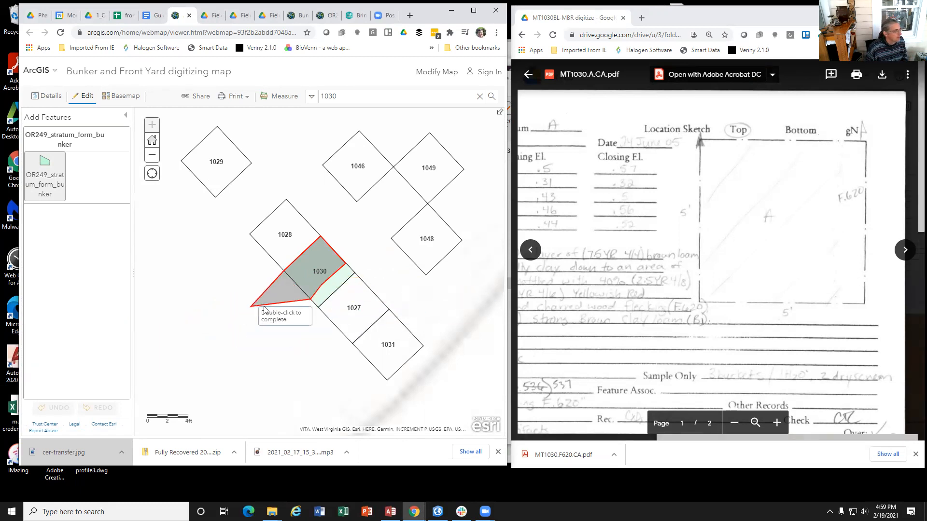
{"action": "double_click", "coordinate": [309, 301]}
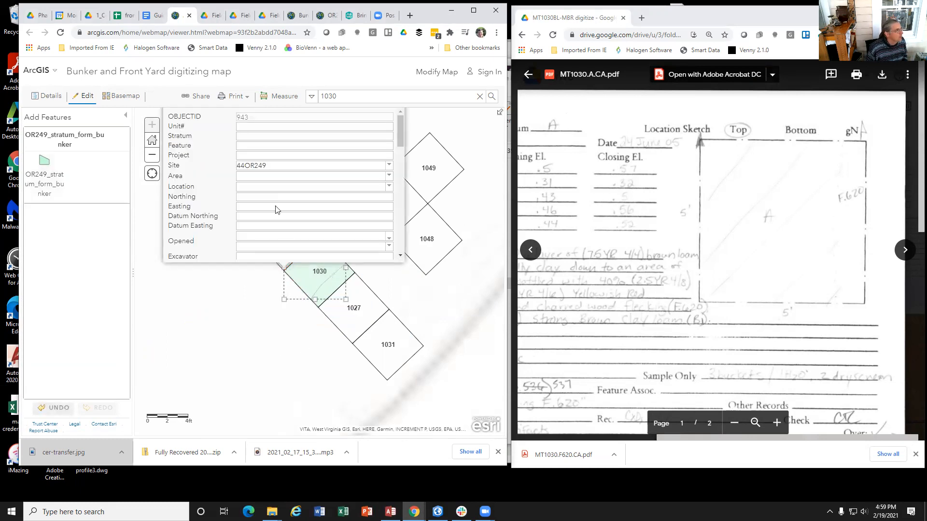
Set the new polygon's unit number to 1030 and its stratum to A, as on the scanned form
{"action": "left_click", "coordinate": [258, 126]}
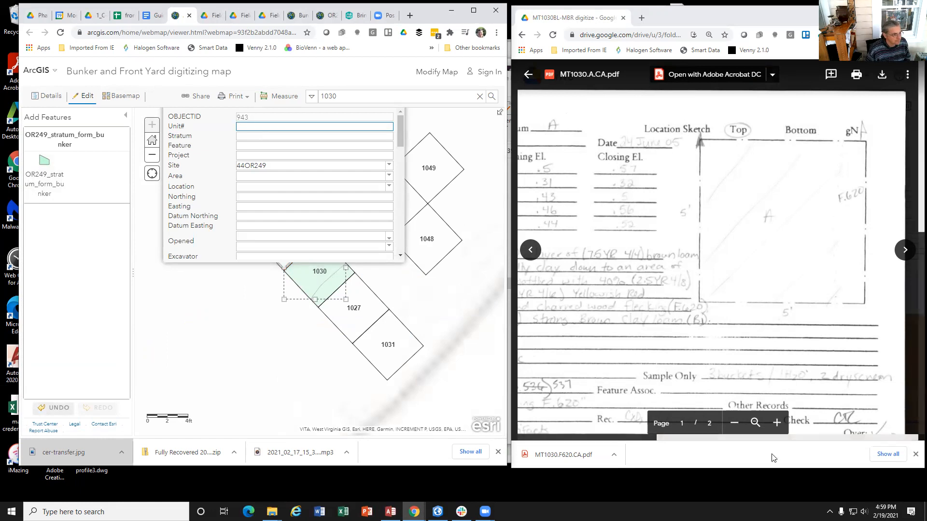
{"action": "left_click", "coordinate": [734, 423]}
{"action": "left_click", "coordinate": [734, 423]}
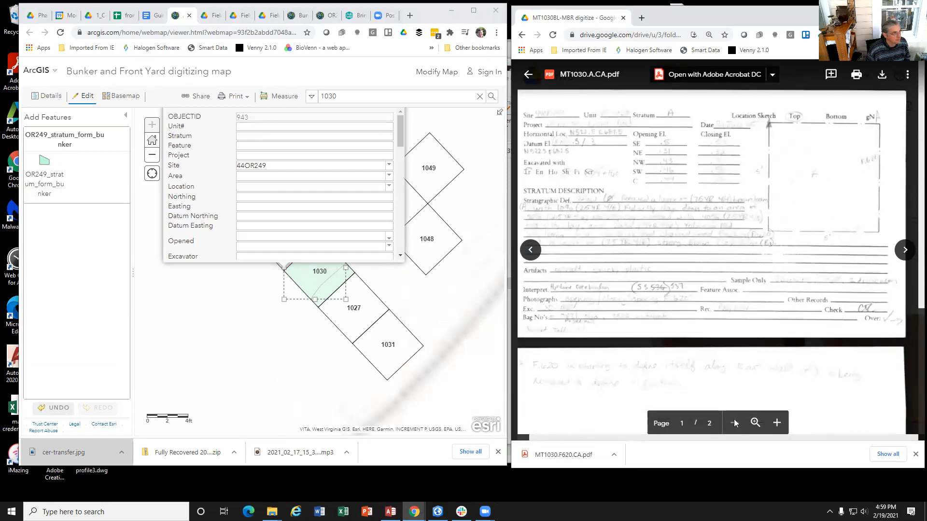
{"action": "left_click", "coordinate": [245, 127]}
{"action": "type", "text": "1030"}
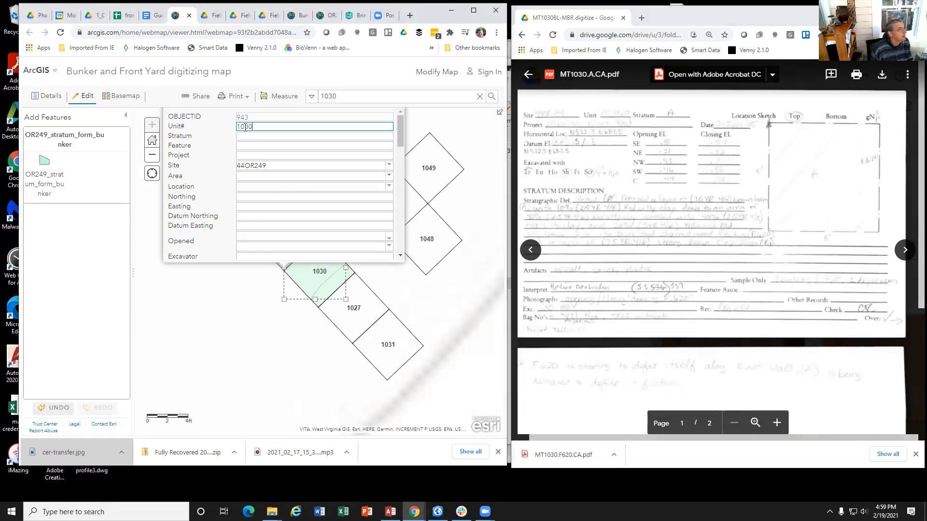
{"action": "left_click", "coordinate": [247, 137]}
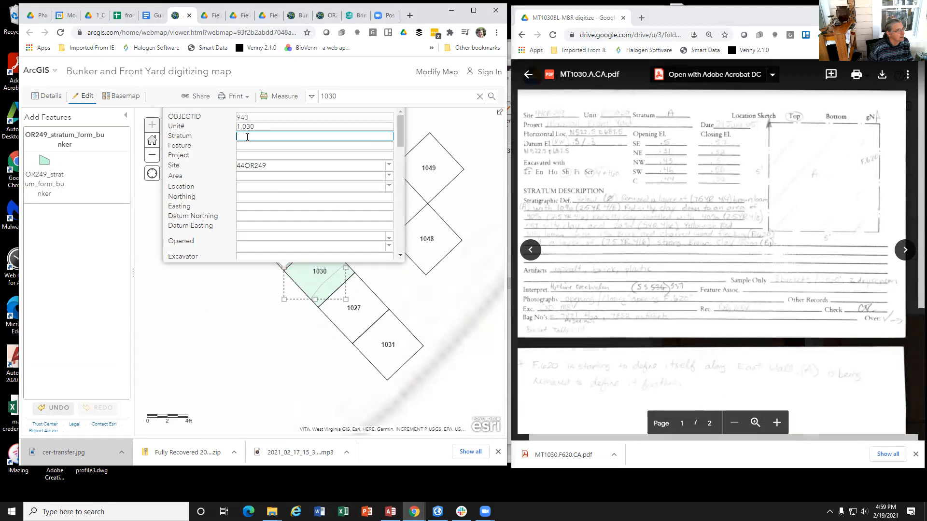
{"action": "type", "text": "A"}
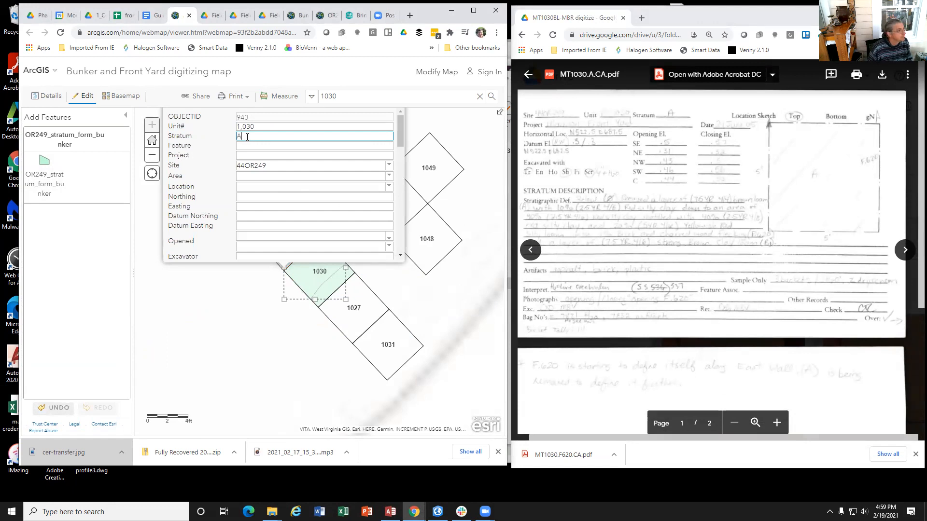
Set the stratum A polygon's project to Mansion Front Yard and close its attribute form
{"action": "left_click", "coordinate": [250, 145]}
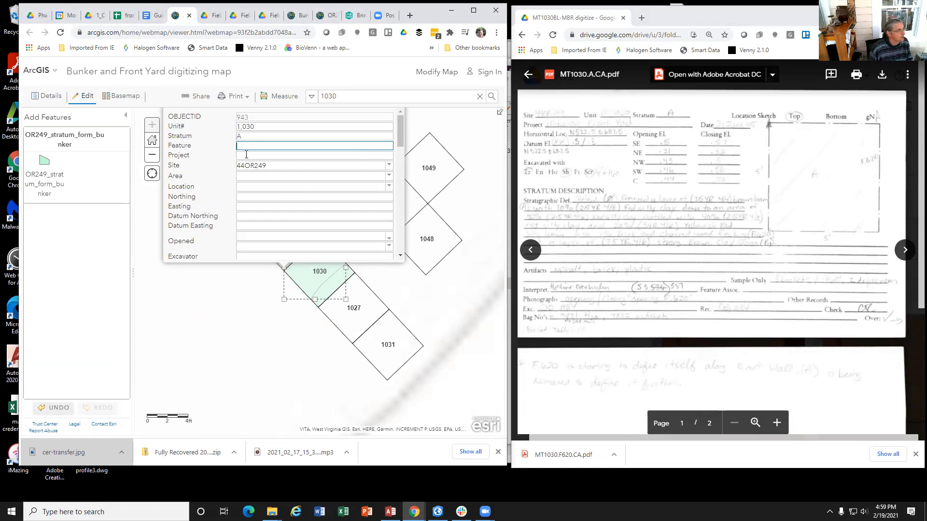
{"action": "left_click", "coordinate": [244, 154]}
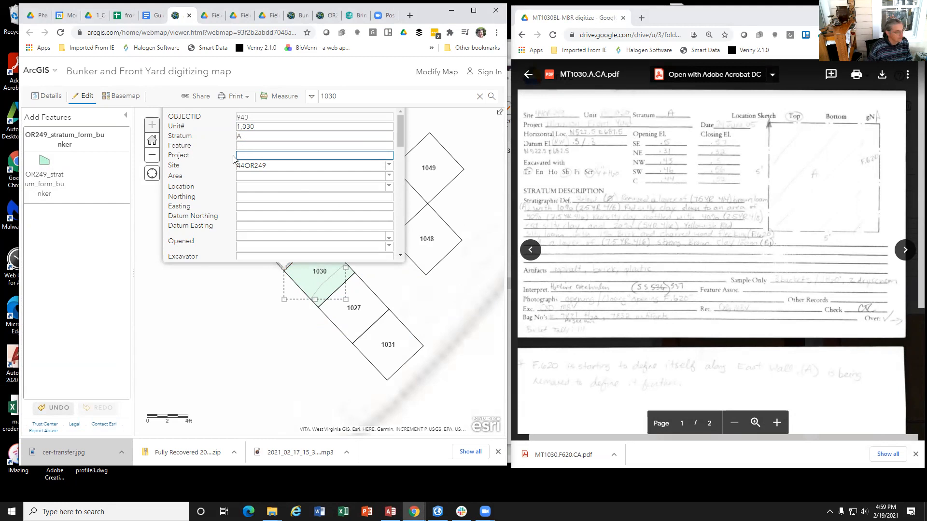
{"action": "type", "text": "Mansion"}
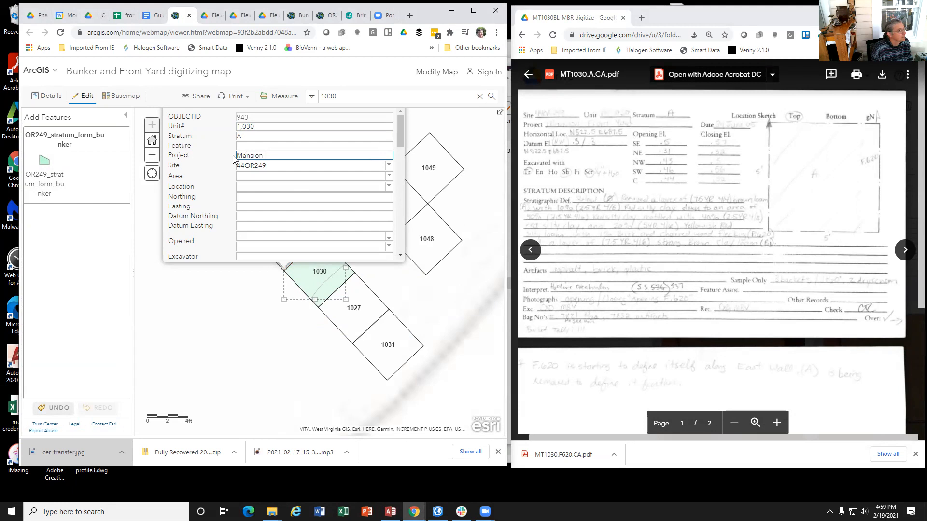
{"action": "type", "text": " Front Yard"}
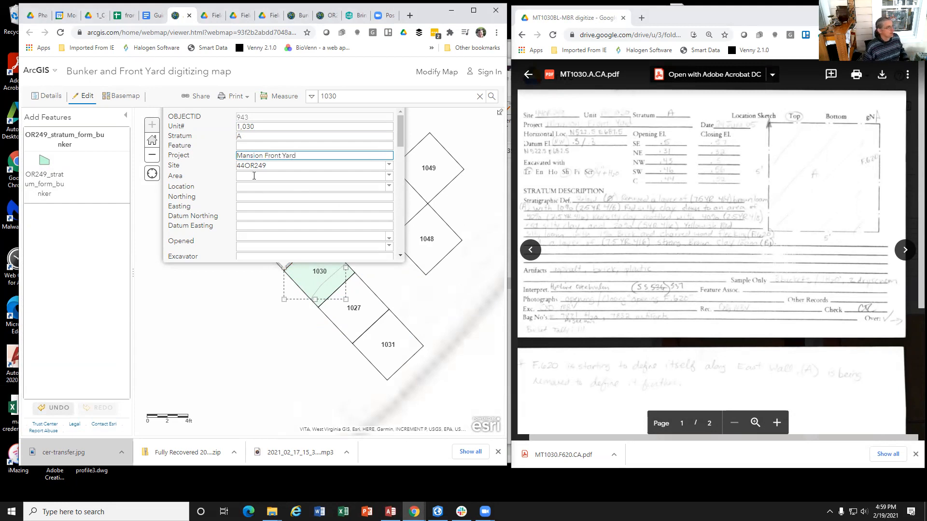
{"action": "scroll", "coordinate": [254, 176], "scroll_direction": "down", "scroll_amount": 7}
{"action": "scroll", "coordinate": [284, 181], "scroll_direction": "down", "scroll_amount": 3}
{"action": "scroll", "coordinate": [287, 182], "scroll_direction": "up", "scroll_amount": 10}
{"action": "scroll", "coordinate": [290, 183], "scroll_direction": "down", "scroll_amount": 5}
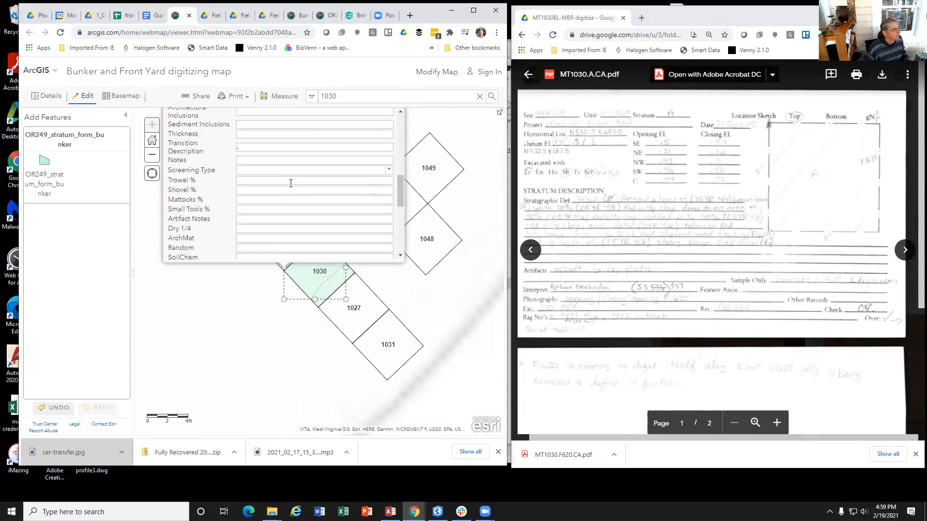
{"action": "scroll", "coordinate": [289, 185], "scroll_direction": "down", "scroll_amount": 5}
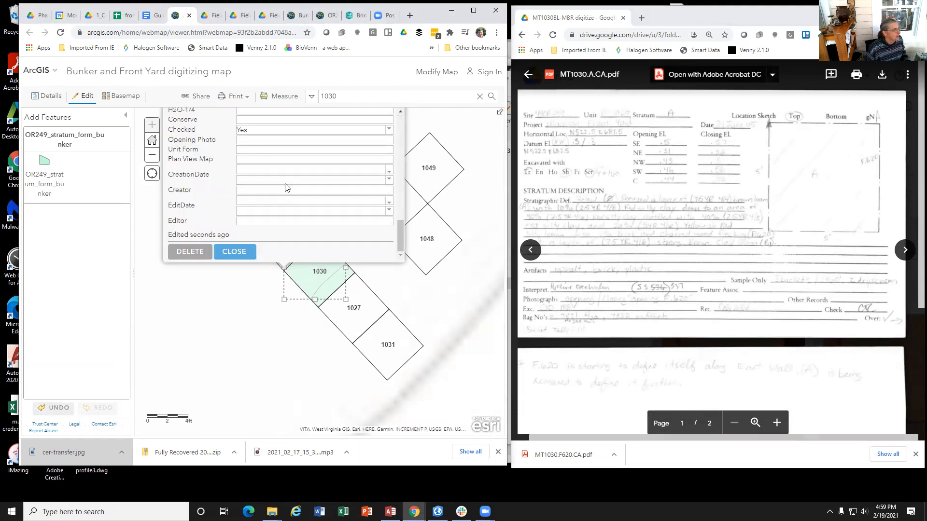
{"action": "left_click", "coordinate": [234, 252]}
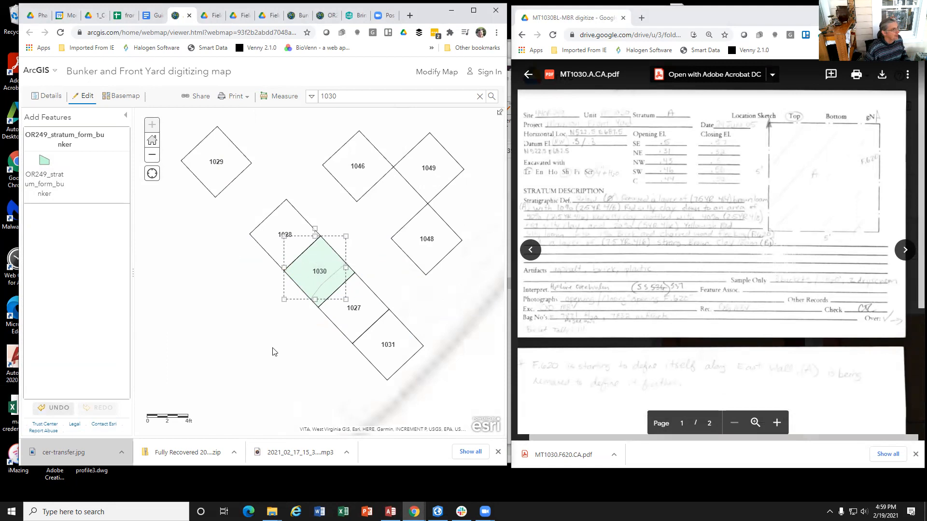
Check the attributes of the overlapping stratum 0 and stratum A polygons in unit 1030
{"action": "left_click", "coordinate": [330, 260]}
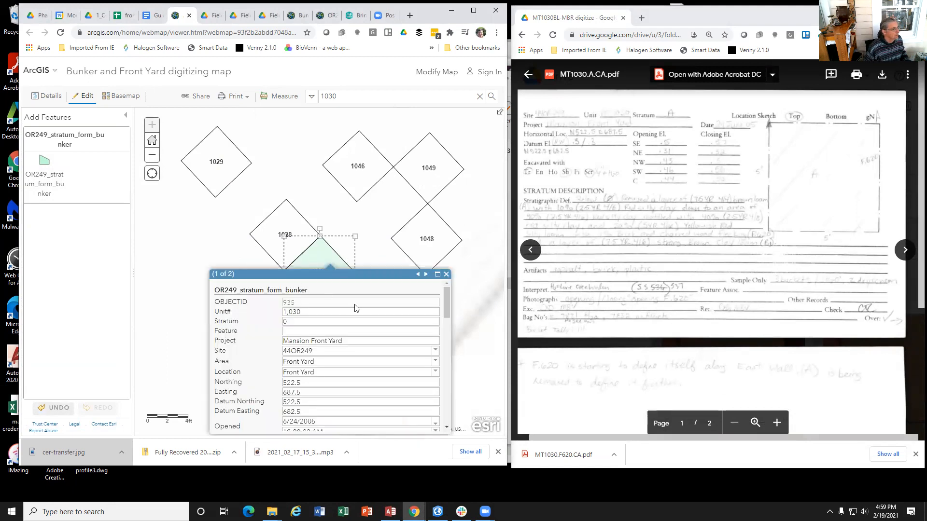
{"action": "scroll", "coordinate": [298, 323], "scroll_direction": "down", "scroll_amount": 5}
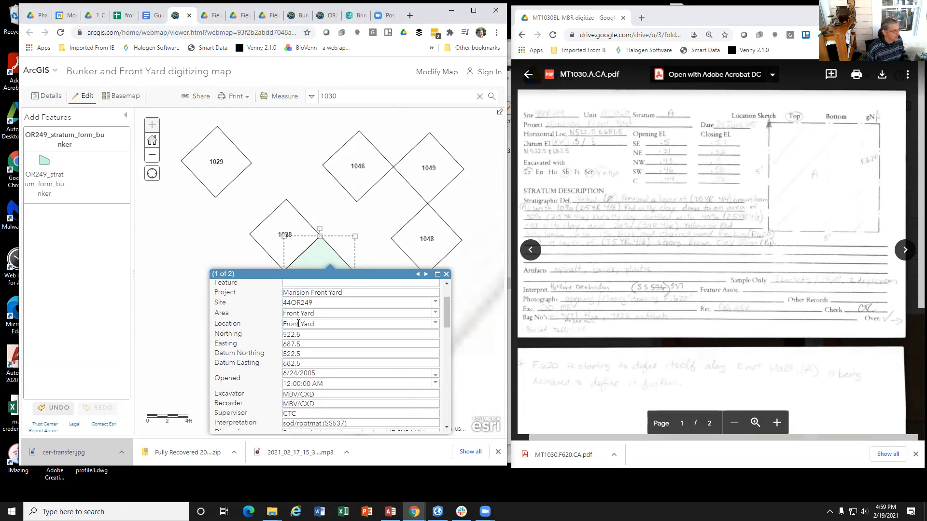
{"action": "scroll", "coordinate": [338, 338], "scroll_direction": "up", "scroll_amount": 5}
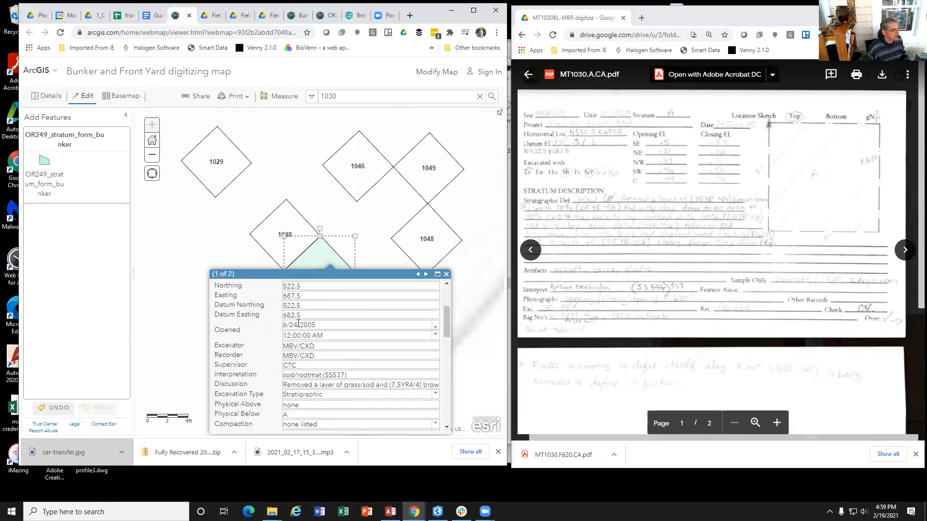
{"action": "left_click", "coordinate": [426, 274]}
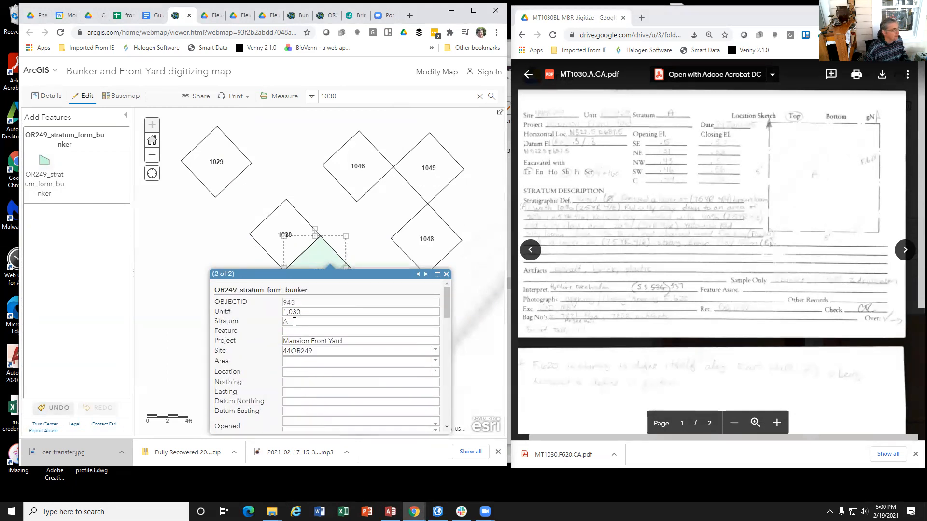
{"action": "left_click", "coordinate": [446, 275]}
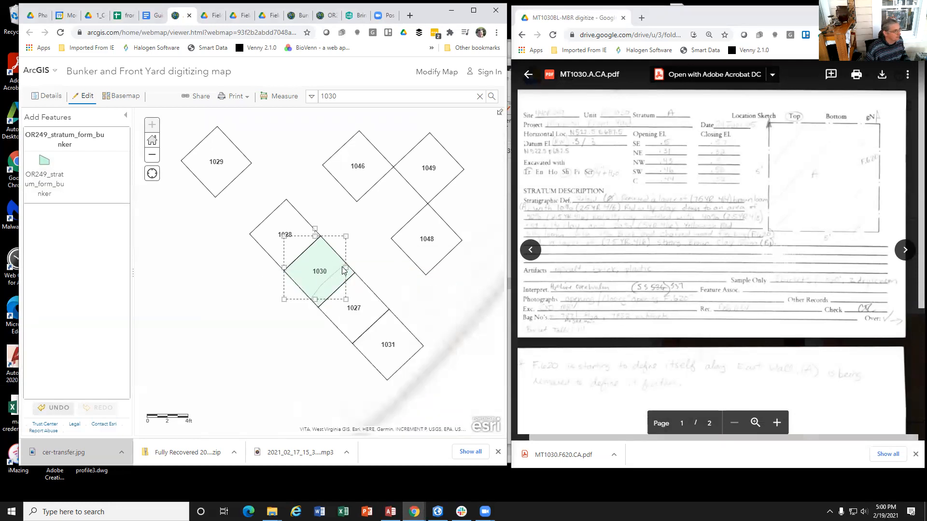
Browse the scanned unit 1030 files and bring up the stratum form MT1030.F620.CA.pdf
{"action": "left_click", "coordinate": [904, 250]}
{"action": "left_click", "coordinate": [904, 251]}
{"action": "left_click", "coordinate": [904, 251]}
{"action": "left_click", "coordinate": [904, 251]}
{"action": "left_click", "coordinate": [904, 251]}
{"action": "left_click", "coordinate": [904, 251]}
{"action": "left_click", "coordinate": [904, 251]}
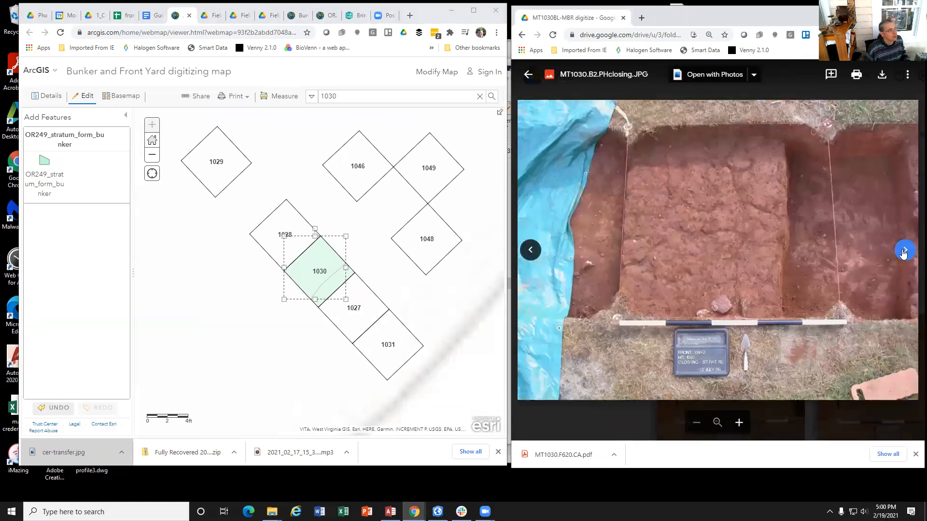
{"action": "left_click", "coordinate": [904, 251]}
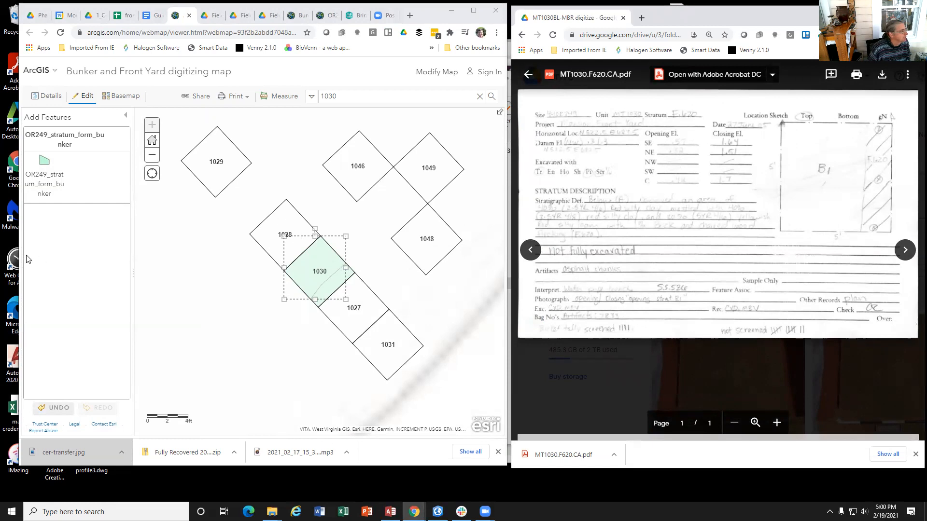
Draw an OR249_stratum_form_bunker polygon over the F.620 strip of unit 1030, along the side shared with unit 1027
{"action": "left_click", "coordinate": [85, 101]}
{"action": "left_click", "coordinate": [85, 99]}
{"action": "left_click", "coordinate": [86, 99]}
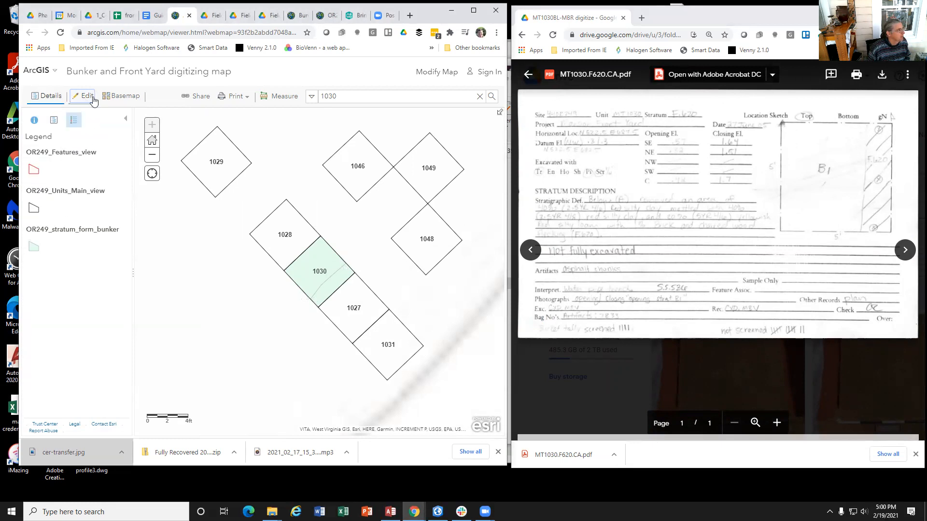
{"action": "left_click", "coordinate": [84, 96]}
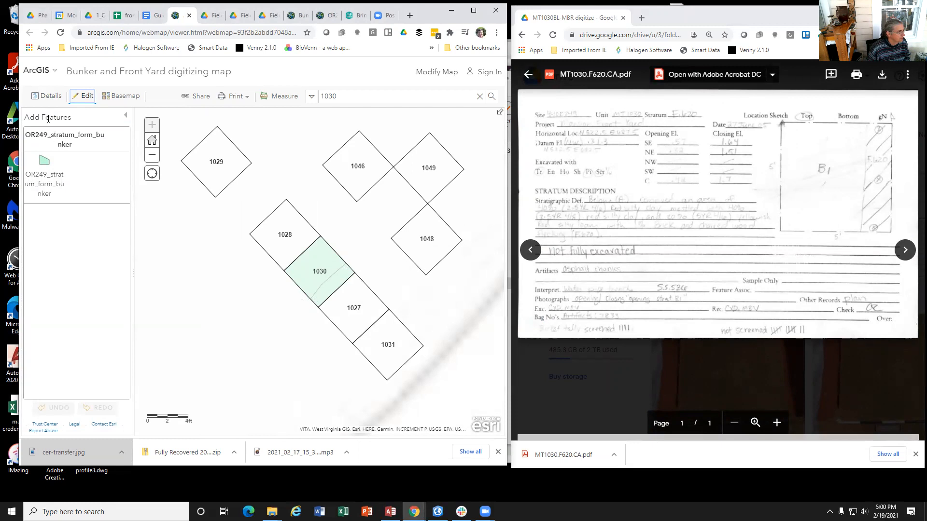
{"action": "left_click", "coordinate": [47, 164]}
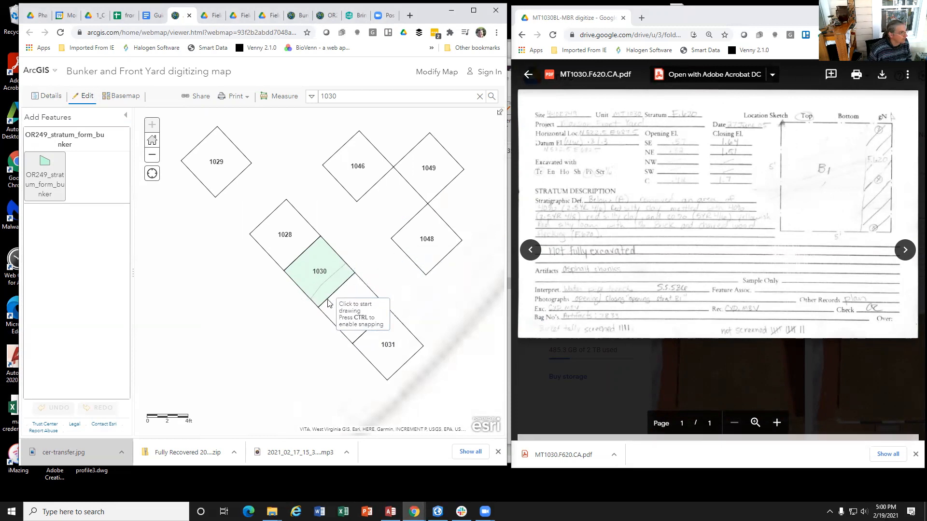
{"action": "left_click", "coordinate": [346, 264]}
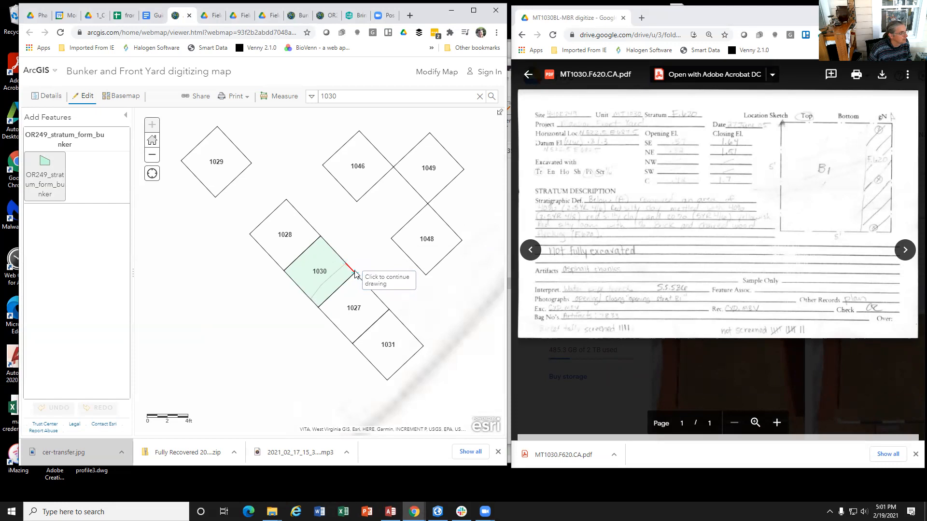
{"action": "left_click", "coordinate": [352, 273]}
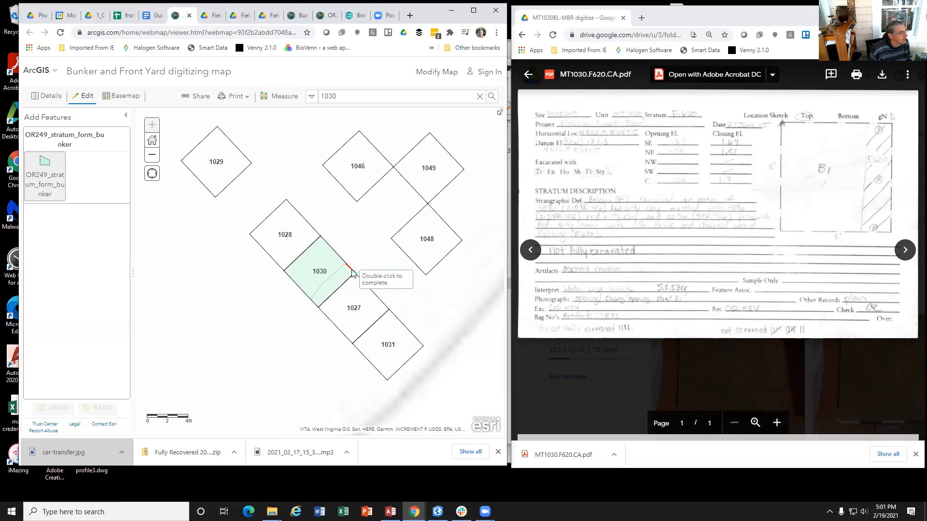
{"action": "left_click", "coordinate": [318, 306]}
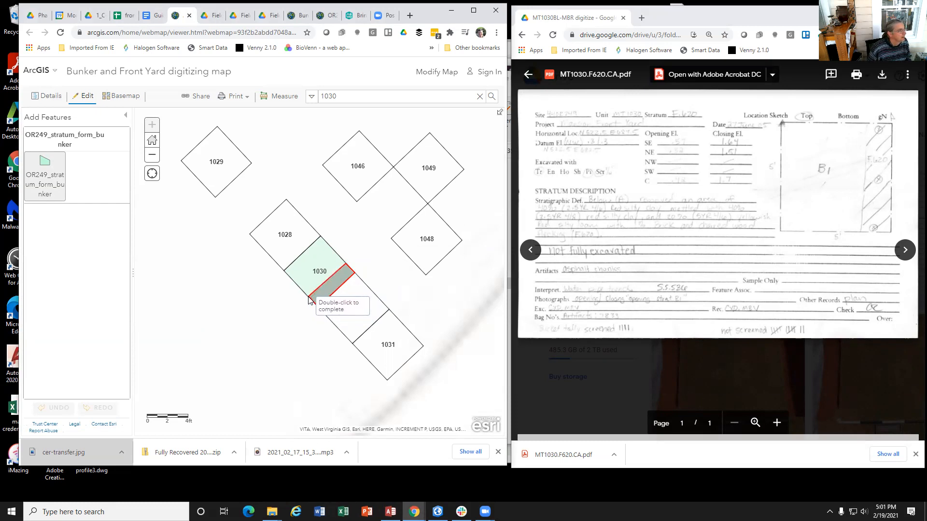
{"action": "double_click", "coordinate": [309, 301]}
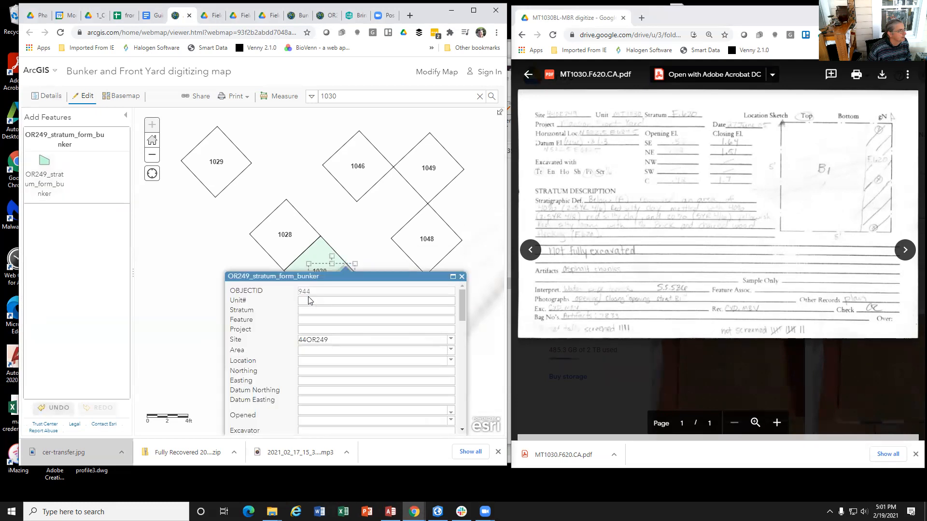
Set the strip polygon's unit number to 1030, stratum to F620 and feature to 620, and close its attribute form
{"action": "left_click", "coordinate": [309, 301]}
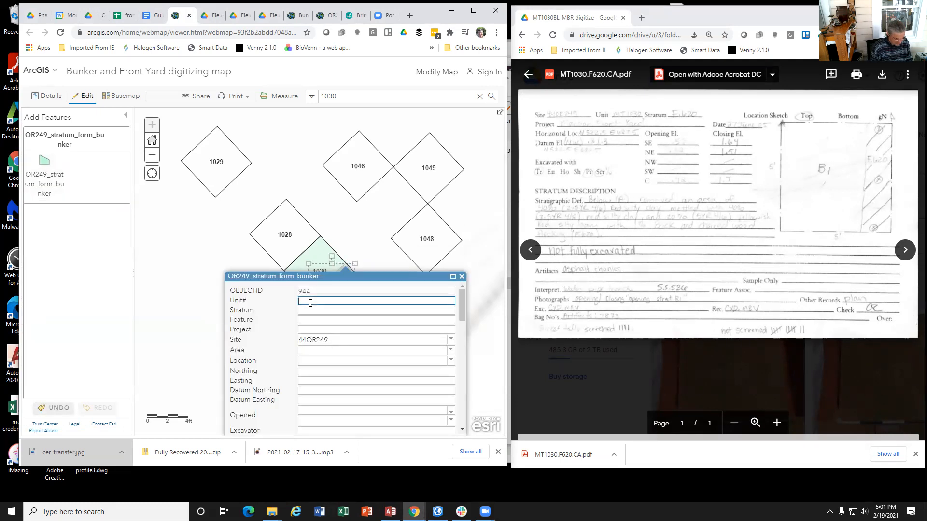
{"action": "type", "text": "1030"}
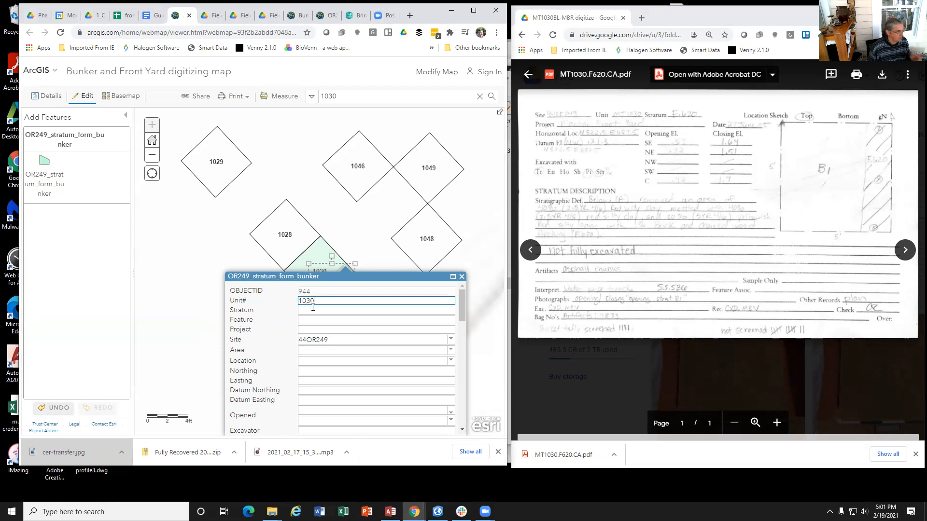
{"action": "left_click", "coordinate": [313, 310]}
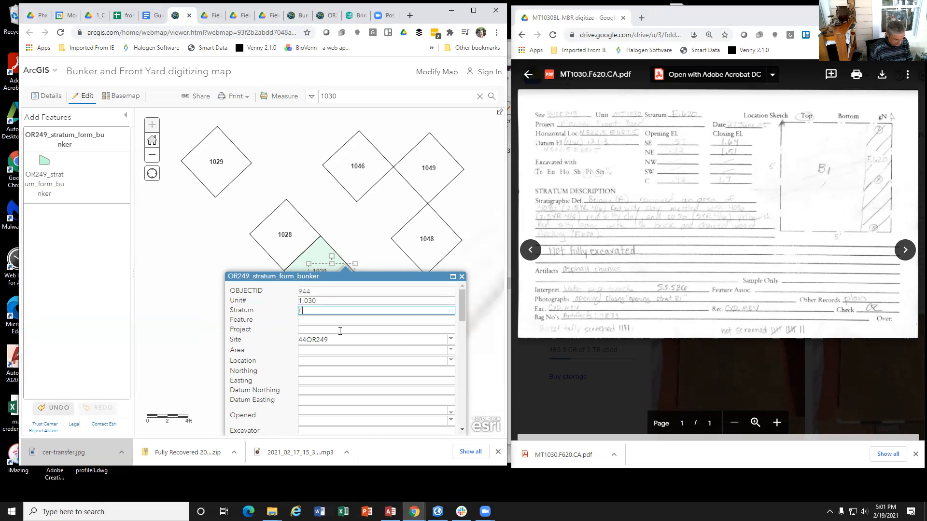
{"action": "type", "text": "F620"}
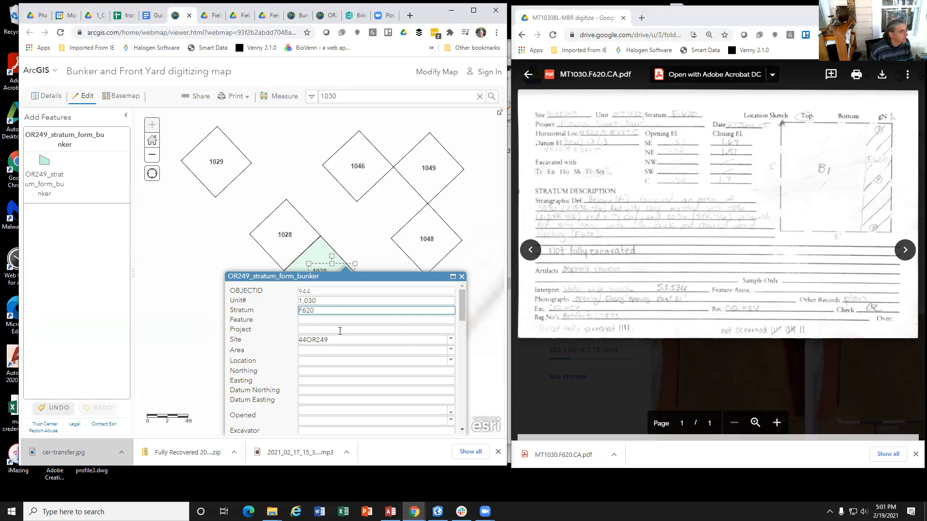
{"action": "left_click", "coordinate": [324, 318]}
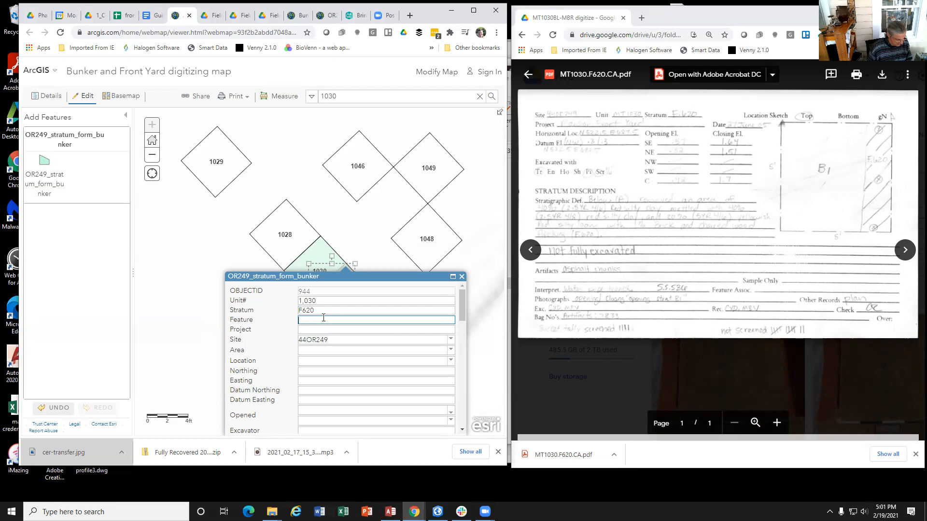
{"action": "type", "text": "620"}
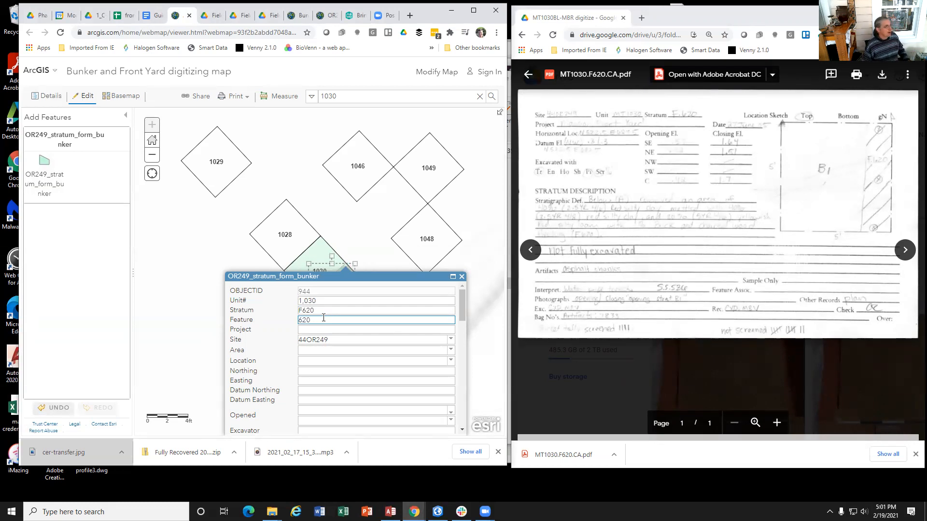
{"action": "scroll", "coordinate": [292, 372], "scroll_direction": "down", "scroll_amount": 5}
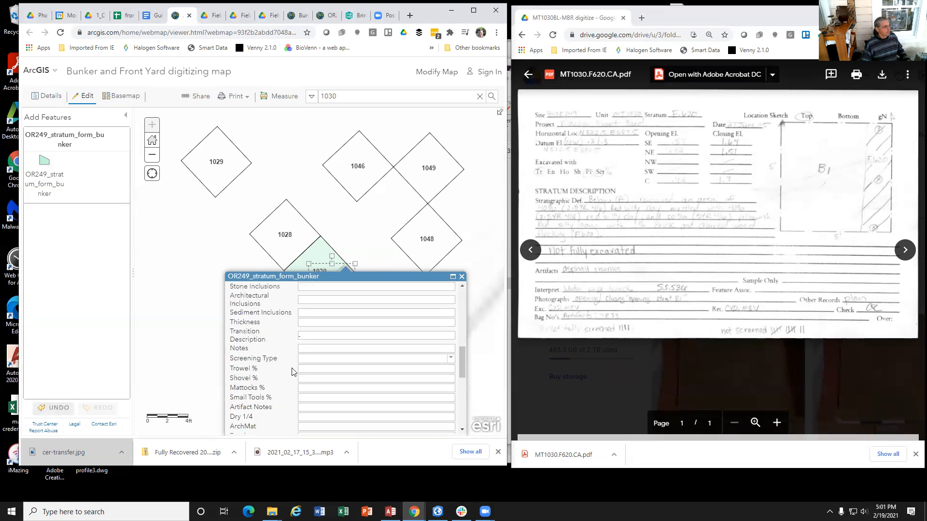
{"action": "left_click", "coordinate": [297, 424]}
{"action": "left_click", "coordinate": [314, 311]}
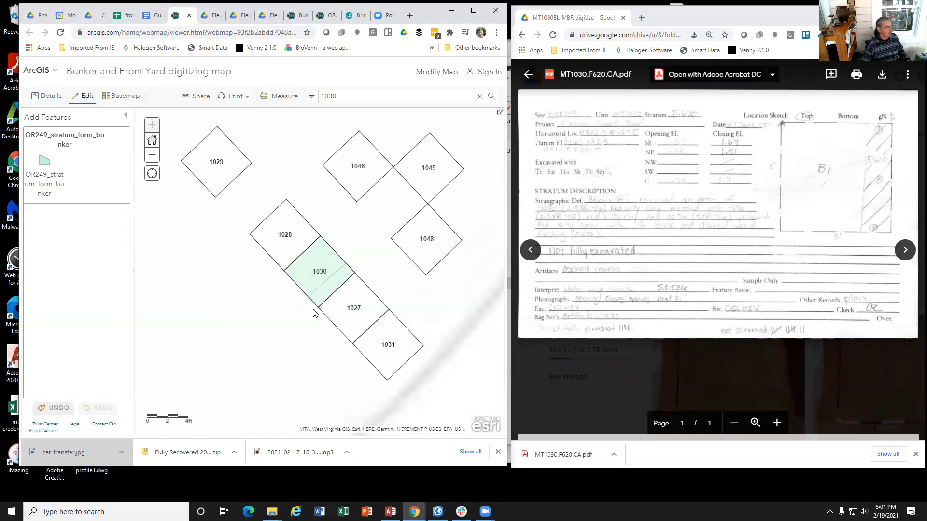
Check the attributes of the three overlapping stratum polygons in unit 1030, from stratum 0 through A to F620
{"action": "left_click", "coordinate": [335, 273]}
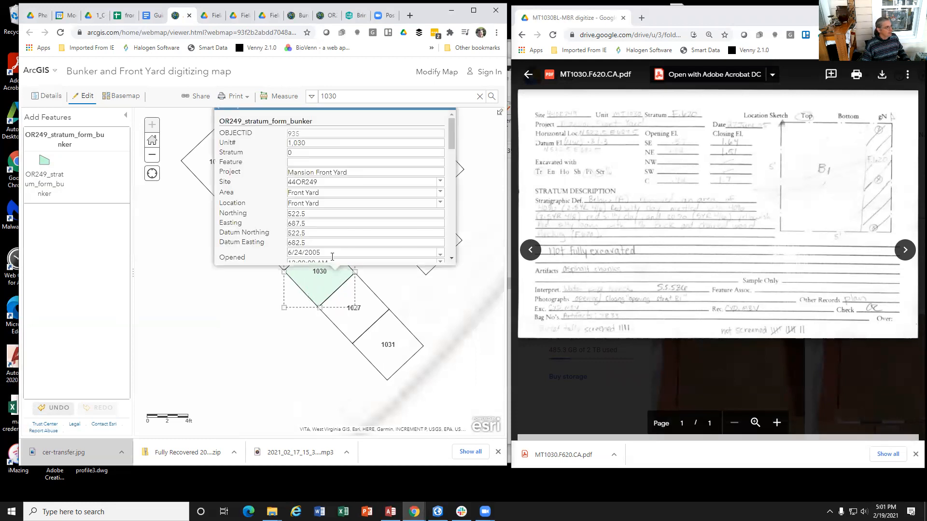
{"action": "scroll", "coordinate": [363, 211], "scroll_direction": "down", "scroll_amount": 3}
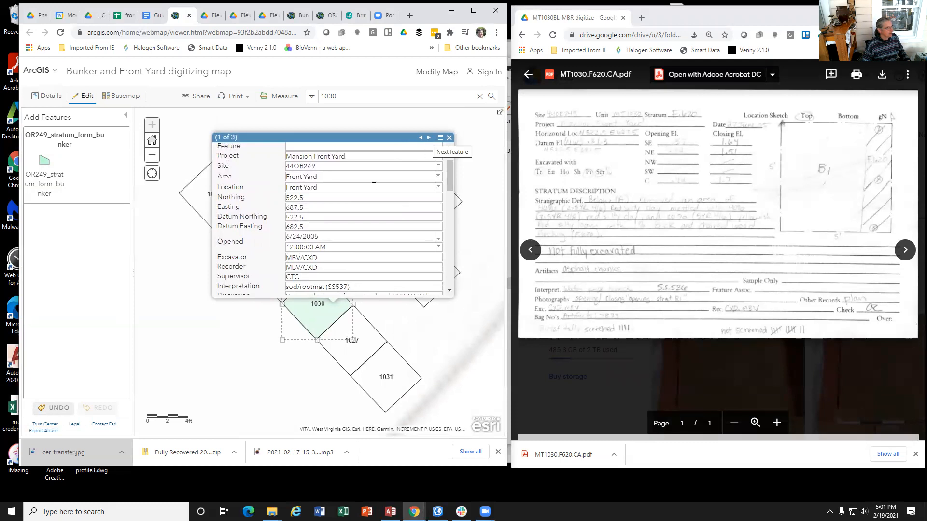
{"action": "scroll", "coordinate": [347, 194], "scroll_direction": "up", "scroll_amount": 1}
{"action": "left_click", "coordinate": [429, 138]}
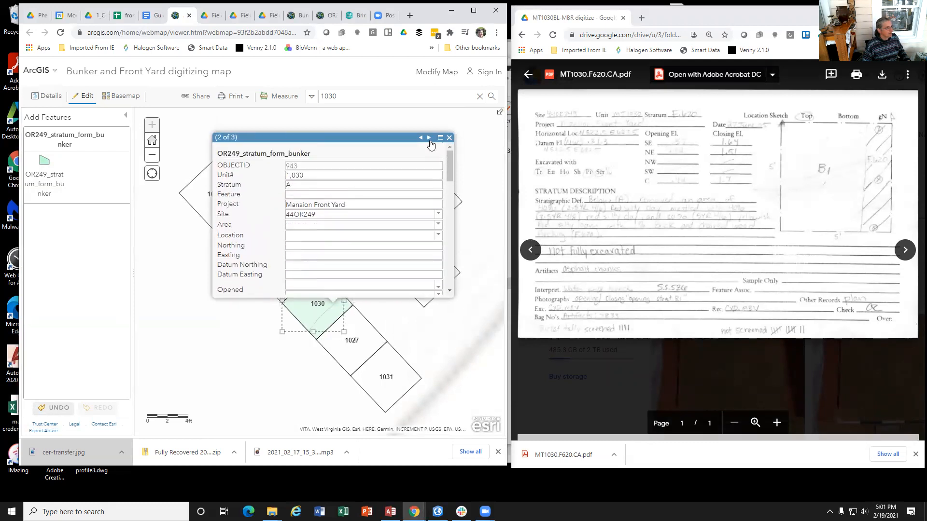
{"action": "left_click", "coordinate": [429, 139]}
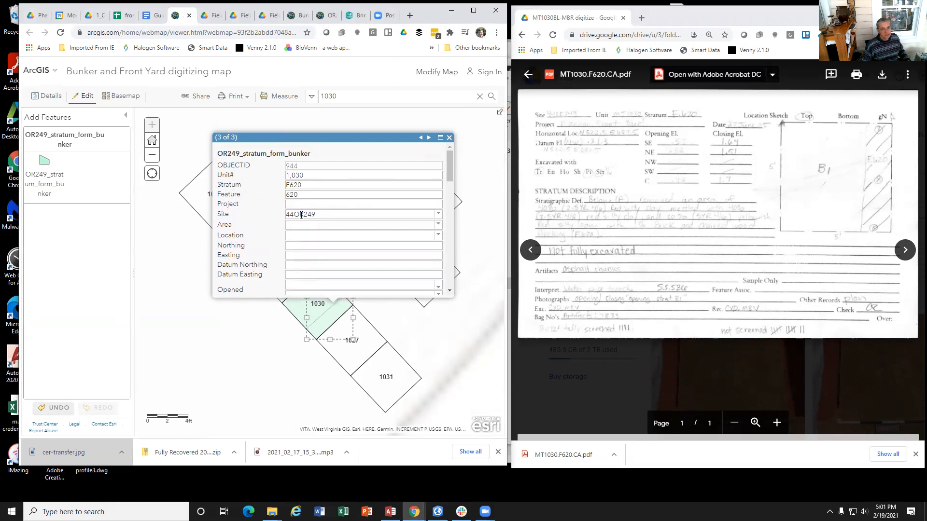
{"action": "left_click", "coordinate": [450, 138]}
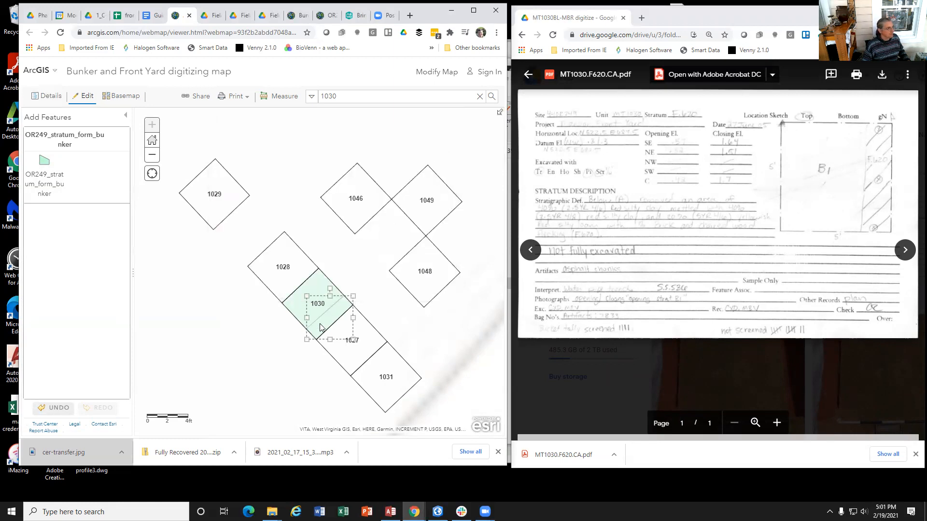
{"action": "scroll", "coordinate": [238, 313], "scroll_direction": "down", "scroll_amount": 3}
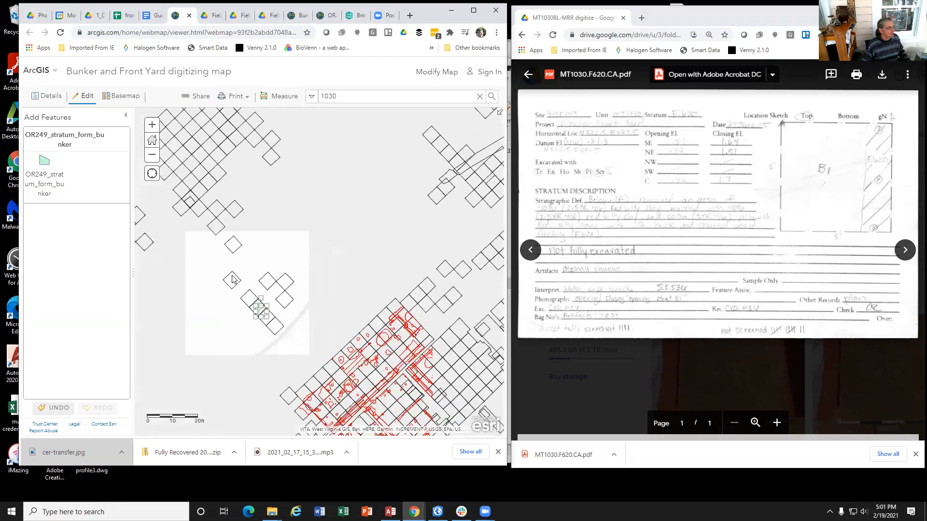
Zoom the map to the units around 1230 and check the 1_Completed and 2_Problems folders of 11-Front Yard for its records
{"action": "scroll", "coordinate": [296, 264], "scroll_direction": "up", "scroll_amount": 2}
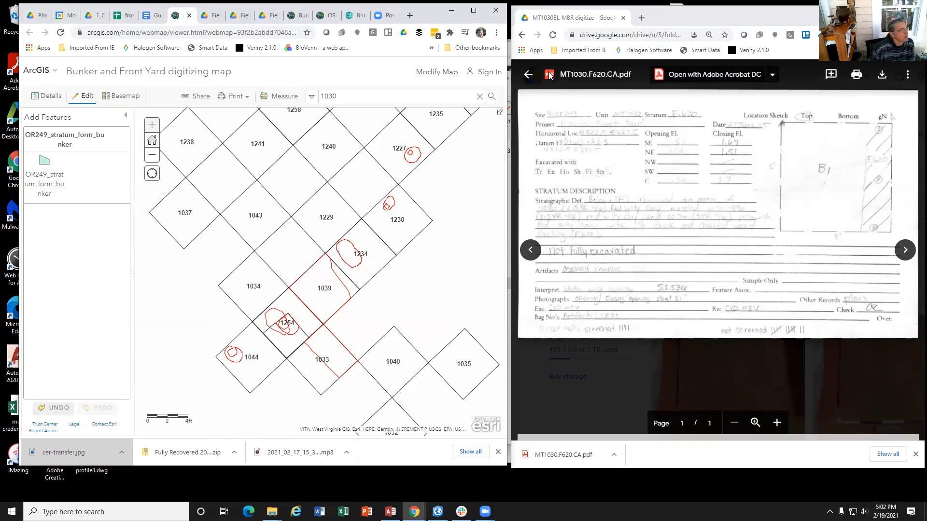
{"action": "left_click", "coordinate": [532, 76]}
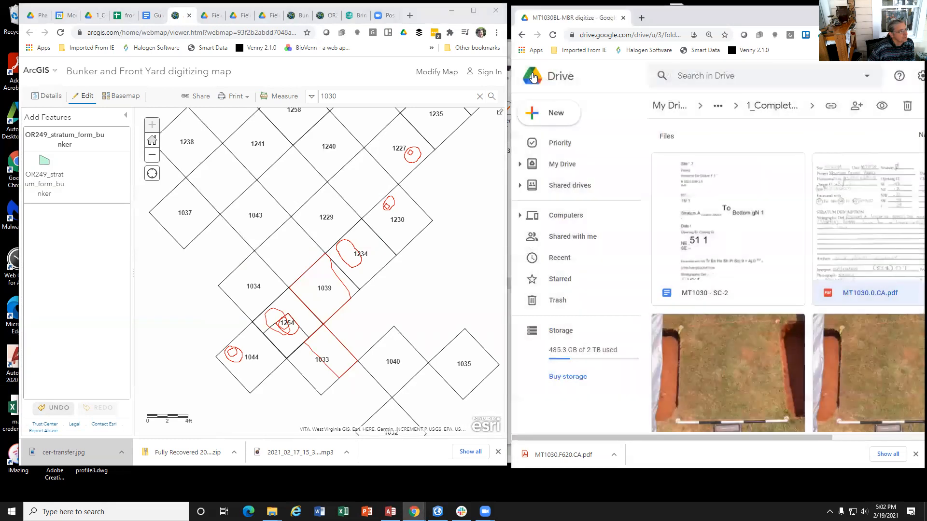
{"action": "left_click", "coordinate": [796, 104]}
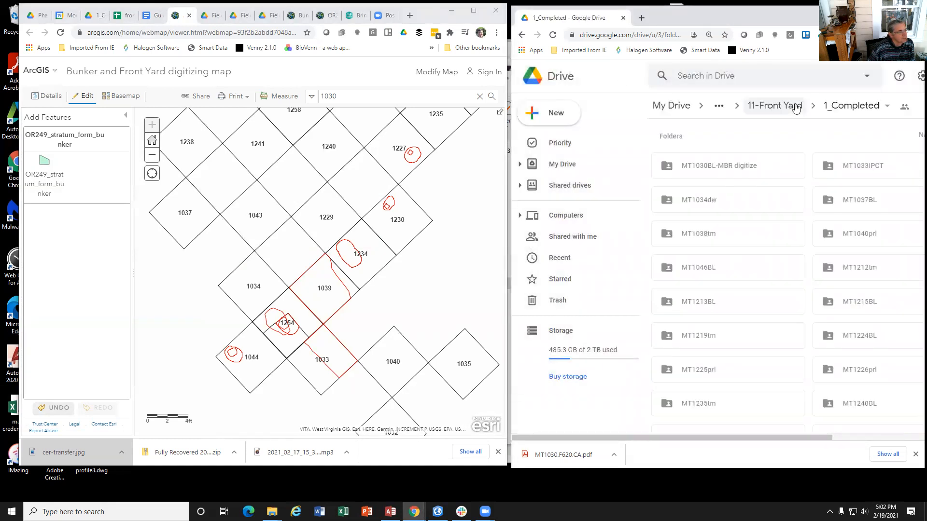
{"action": "scroll", "coordinate": [774, 340], "scroll_direction": "down", "scroll_amount": 1}
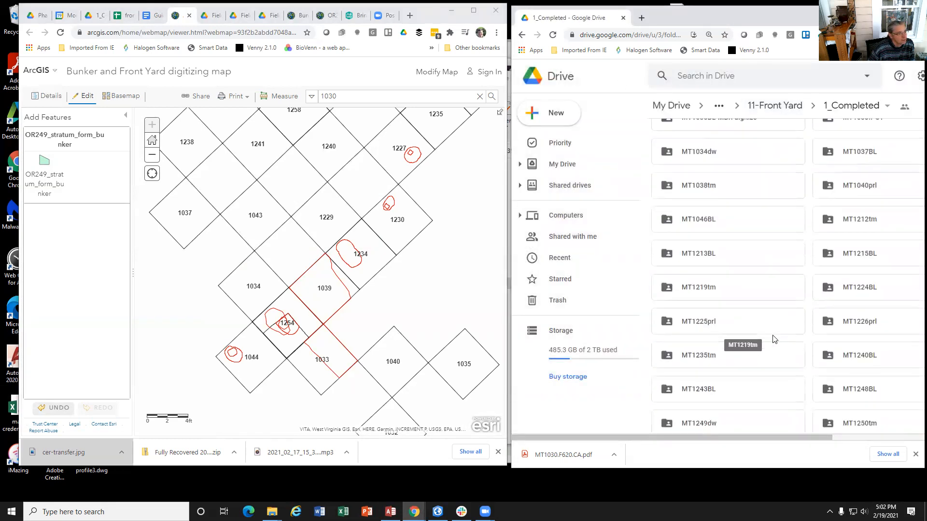
{"action": "scroll", "coordinate": [756, 220], "scroll_direction": "up", "scroll_amount": 3}
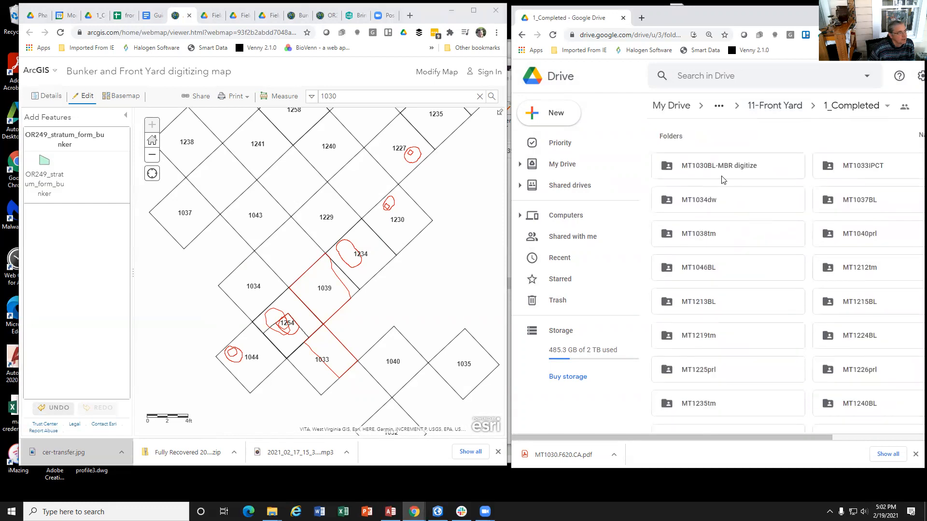
{"action": "left_click", "coordinate": [774, 106]}
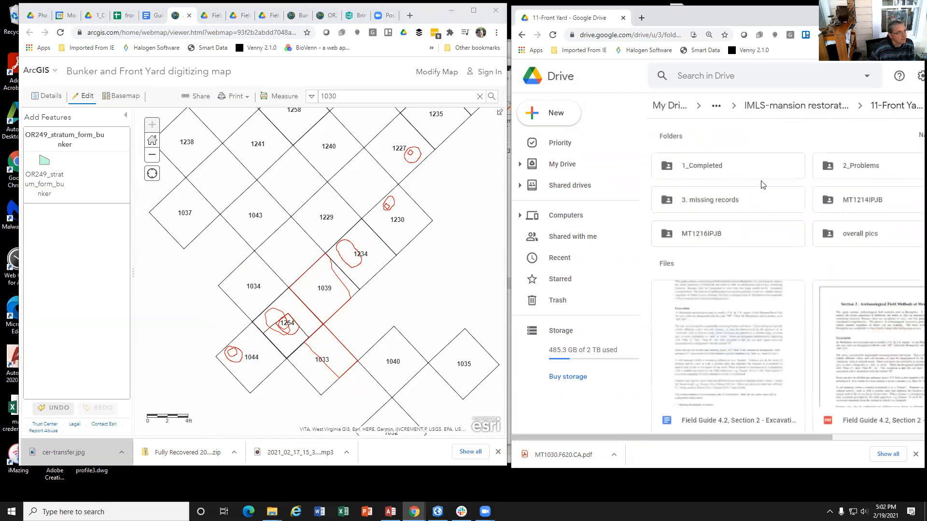
{"action": "double_click", "coordinate": [844, 171]}
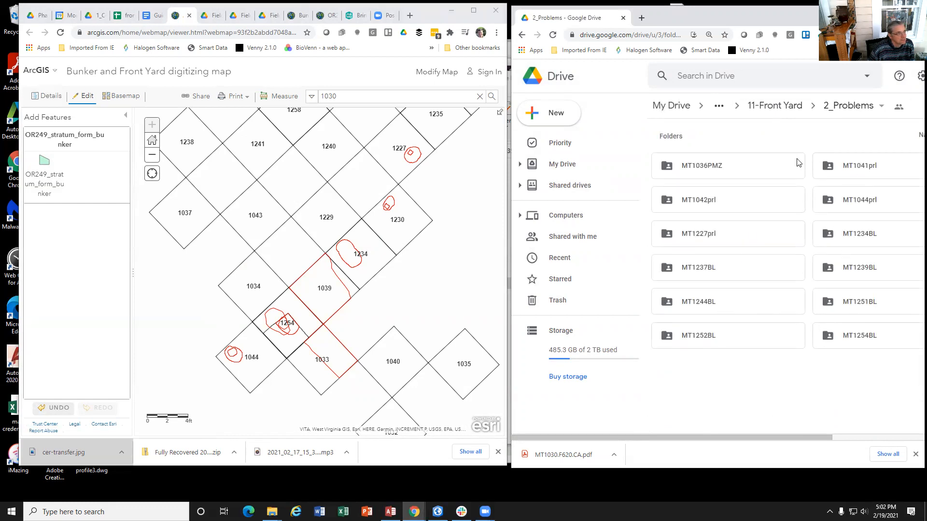
Open the MT1230BL folder inside 3. missing records
{"action": "left_click", "coordinate": [772, 106]}
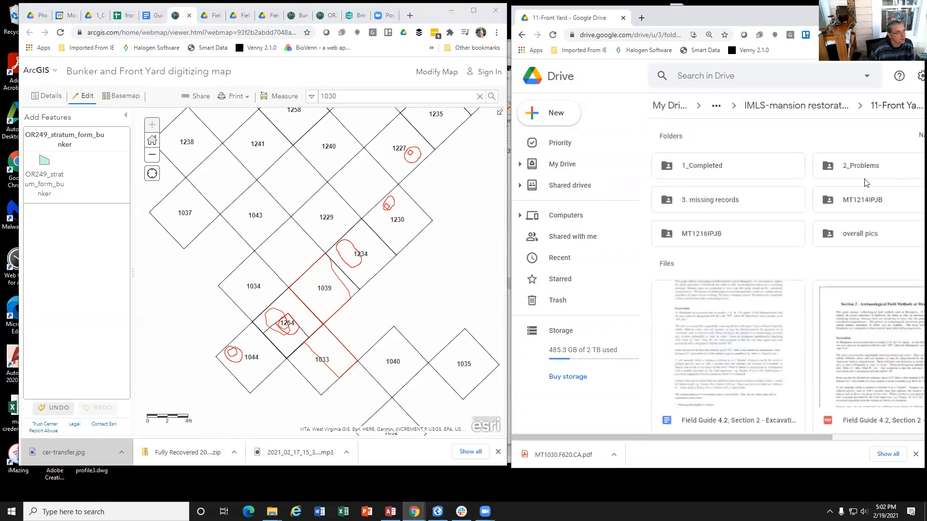
{"action": "double_click", "coordinate": [731, 210]}
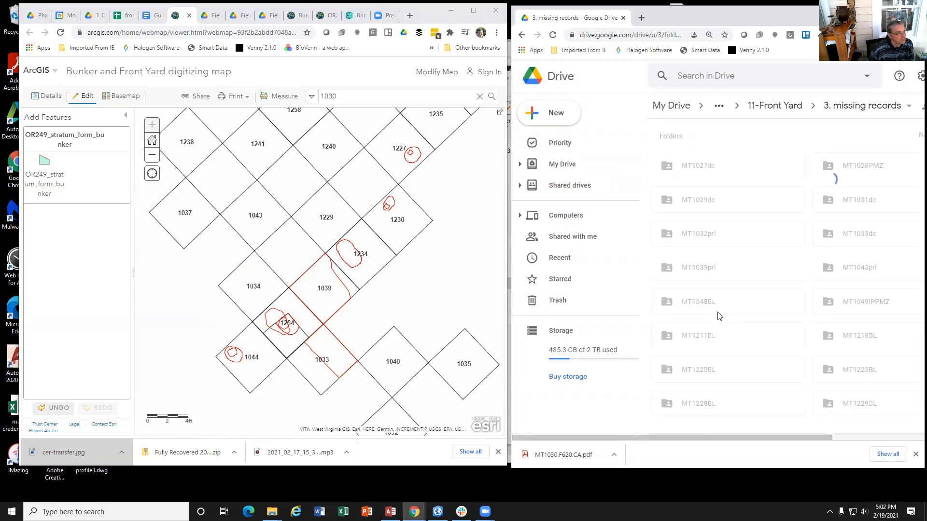
{"action": "scroll", "coordinate": [724, 321], "scroll_direction": "down", "scroll_amount": 1}
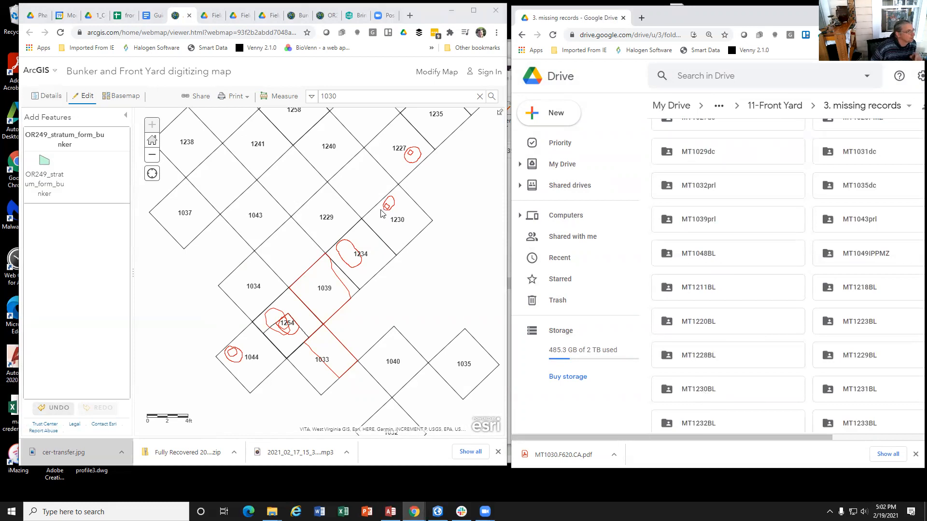
{"action": "double_click", "coordinate": [695, 388]}
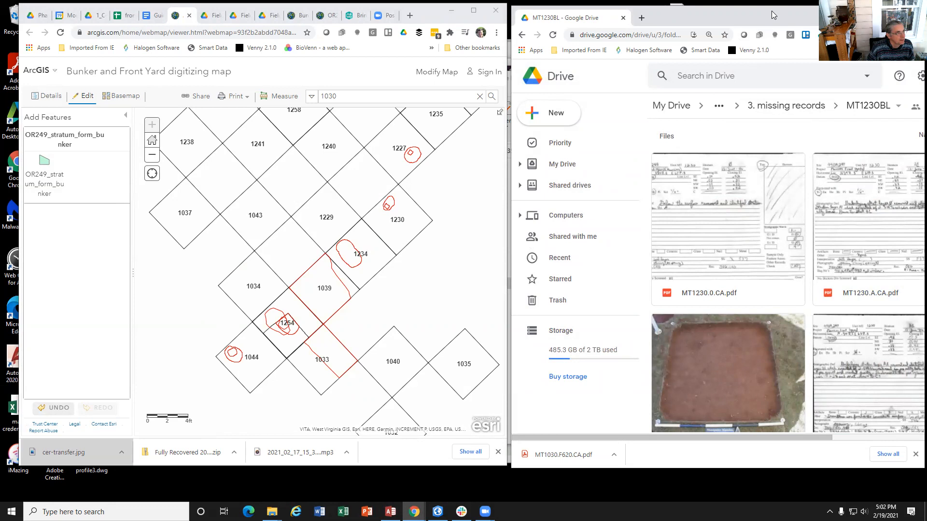
{"action": "left_click_drag", "start_coordinate": [773, 11], "coordinate": [769, 11]}
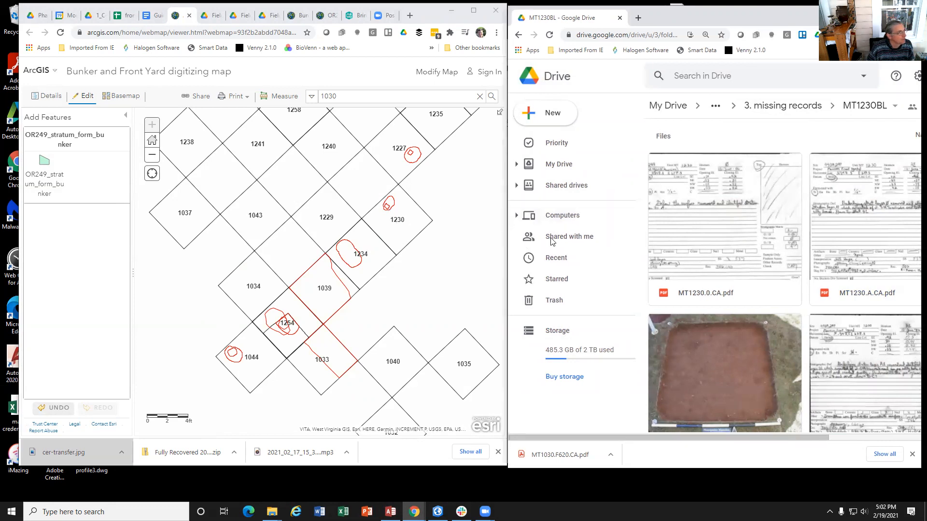
Browse the scanned unit 1230 files and open the stratum form MT1230.F703b.CA.pdf
{"action": "scroll", "coordinate": [705, 290], "scroll_direction": "down", "scroll_amount": 6}
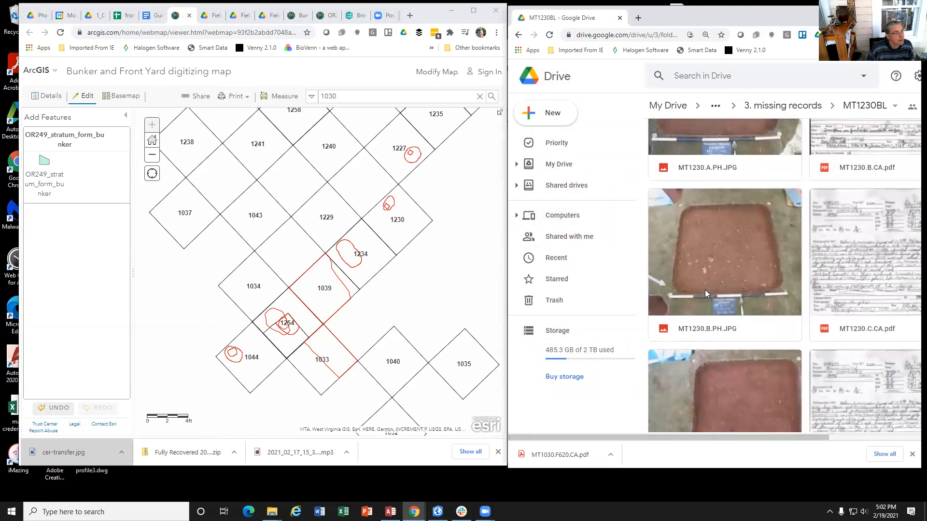
{"action": "scroll", "coordinate": [705, 293], "scroll_direction": "down", "scroll_amount": 8}
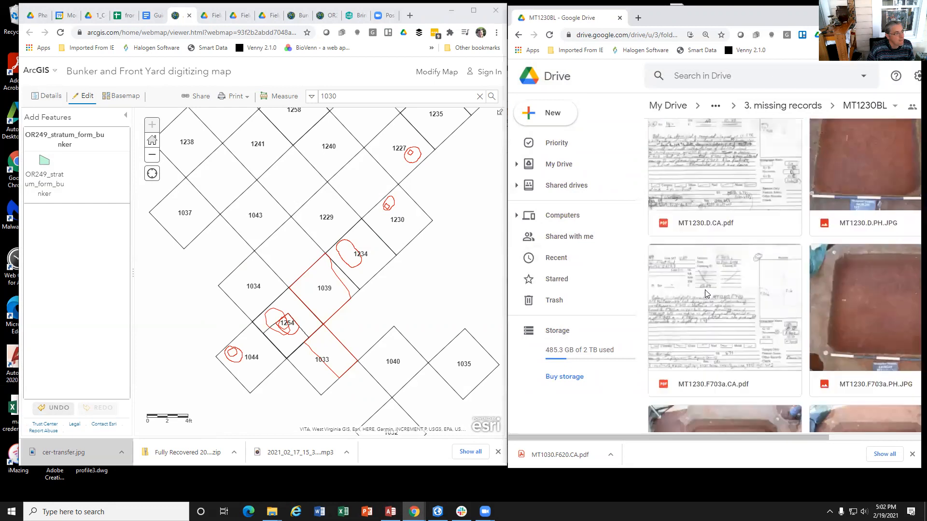
{"action": "scroll", "coordinate": [704, 293], "scroll_direction": "down", "scroll_amount": 10}
{"action": "scroll", "coordinate": [706, 293], "scroll_direction": "down", "scroll_amount": 5}
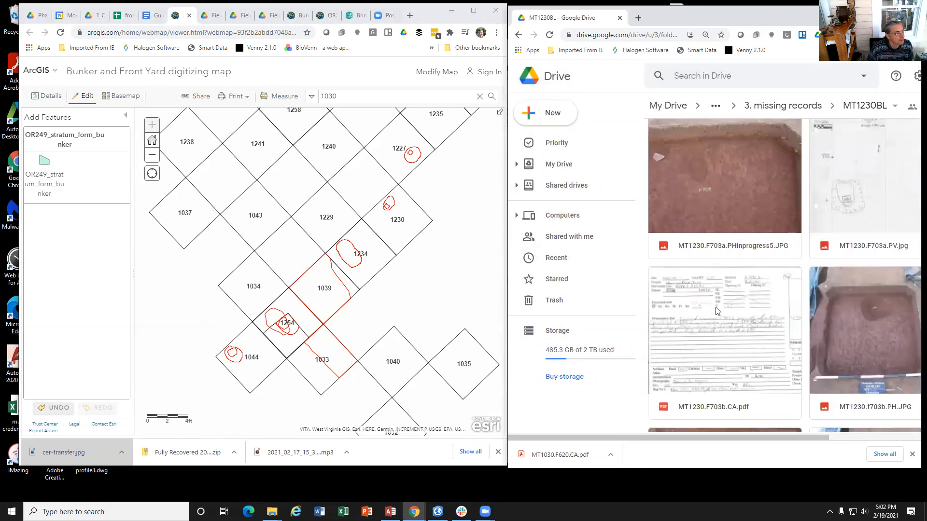
{"action": "double_click", "coordinate": [716, 315]}
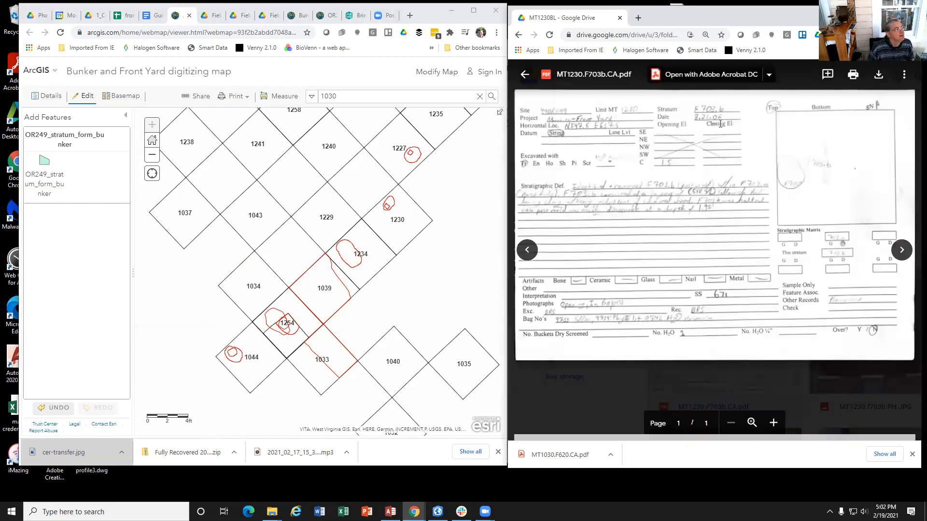
Go back through the unit 1230 files to the stratum form MT1230.F703a.CA.pdf
{"action": "left_click", "coordinate": [526, 250]}
{"action": "left_click", "coordinate": [527, 250]}
{"action": "left_click", "coordinate": [527, 250]}
{"action": "left_click", "coordinate": [526, 250]}
{"action": "left_click", "coordinate": [527, 254]}
{"action": "left_click", "coordinate": [527, 253]}
{"action": "left_click", "coordinate": [527, 253]}
{"action": "left_click", "coordinate": [527, 254]}
{"action": "left_click", "coordinate": [526, 255]}
{"action": "left_click", "coordinate": [526, 254]}
{"action": "left_click", "coordinate": [526, 255]}
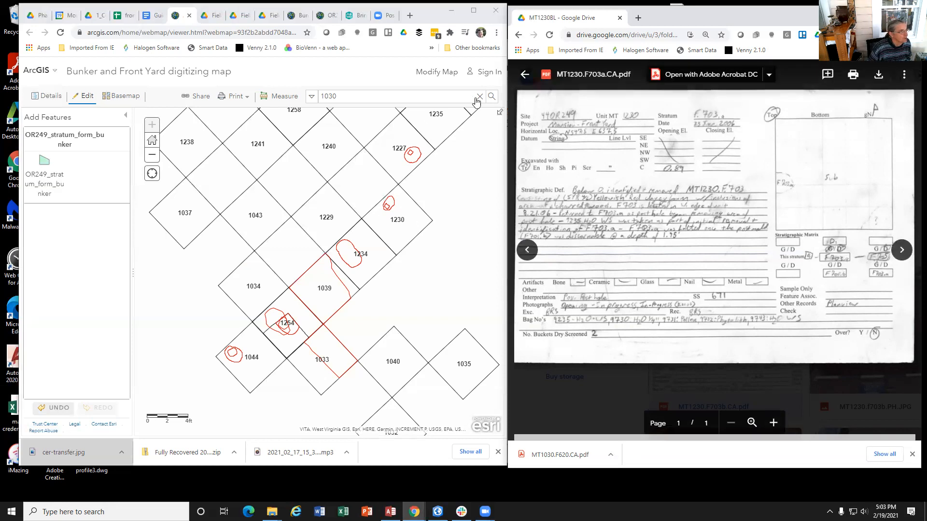
Draw an OR249_stratum_form_bunker polygon around the F703 feature outline in unit 1230, along the side facing unit 1229
{"action": "left_click", "coordinate": [87, 97]}
{"action": "left_click", "coordinate": [86, 97]}
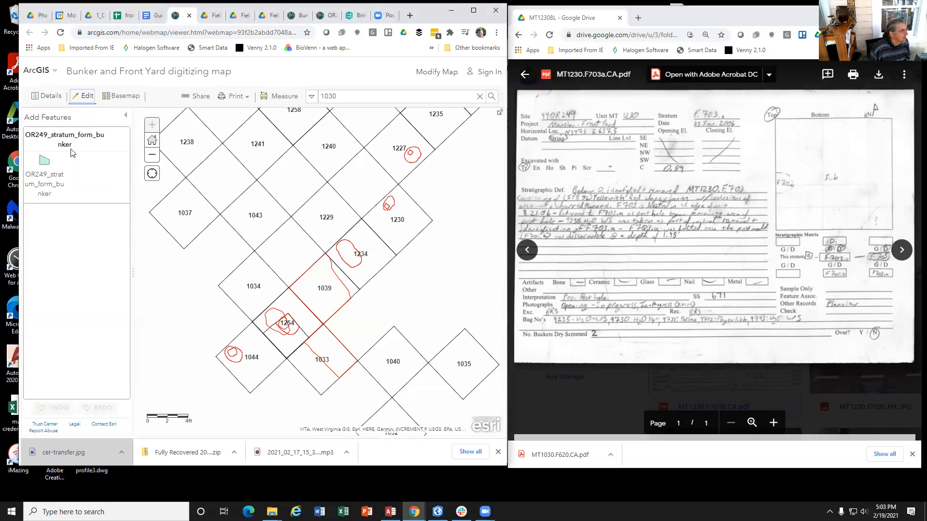
{"action": "left_click", "coordinate": [46, 165]}
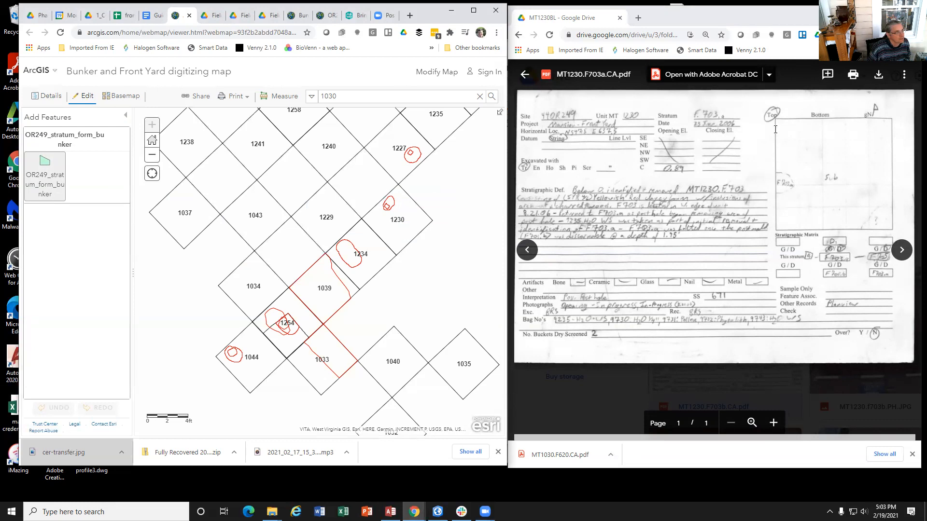
{"action": "left_click", "coordinate": [388, 196]}
{"action": "left_click", "coordinate": [395, 211]}
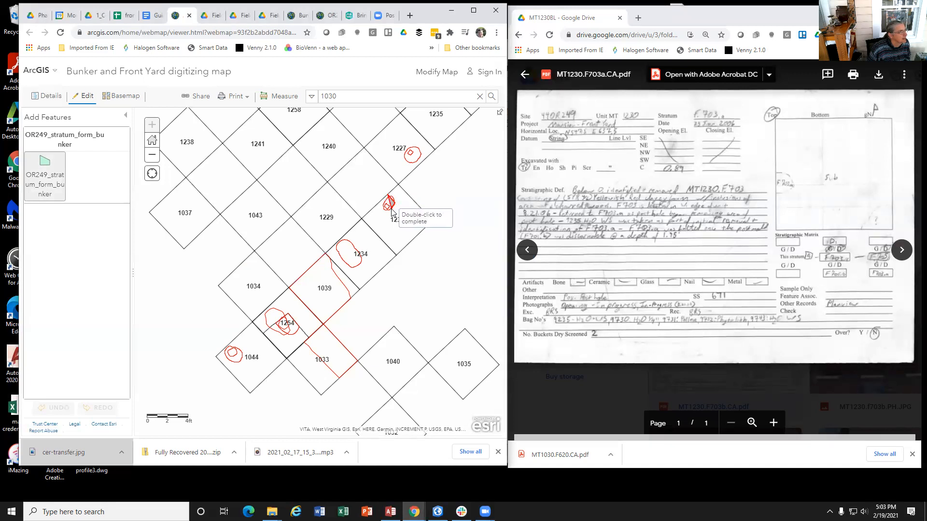
{"action": "left_click", "coordinate": [390, 213]}
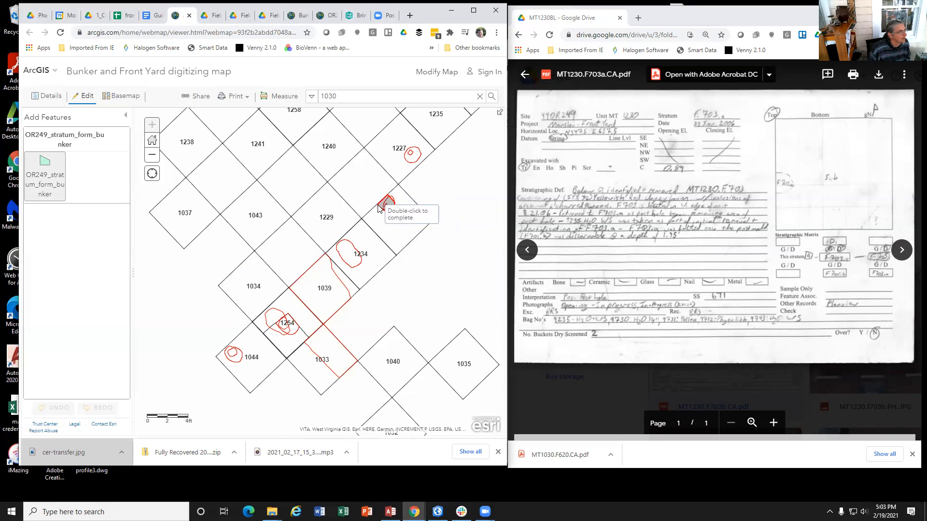
{"action": "double_click", "coordinate": [378, 208]}
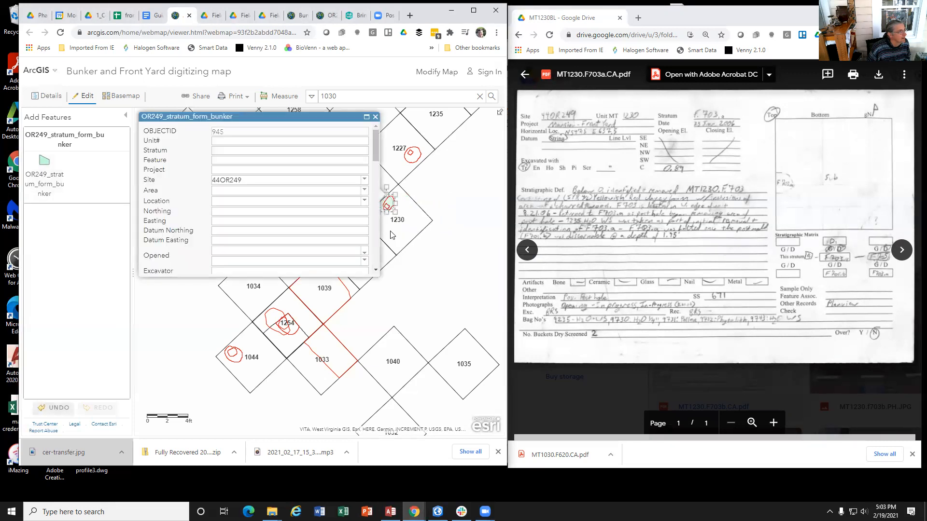
Set the new polygon's unit number to 1230, stratum to F703a and feature to 703, and close its attribute form
{"action": "left_click", "coordinate": [249, 140]}
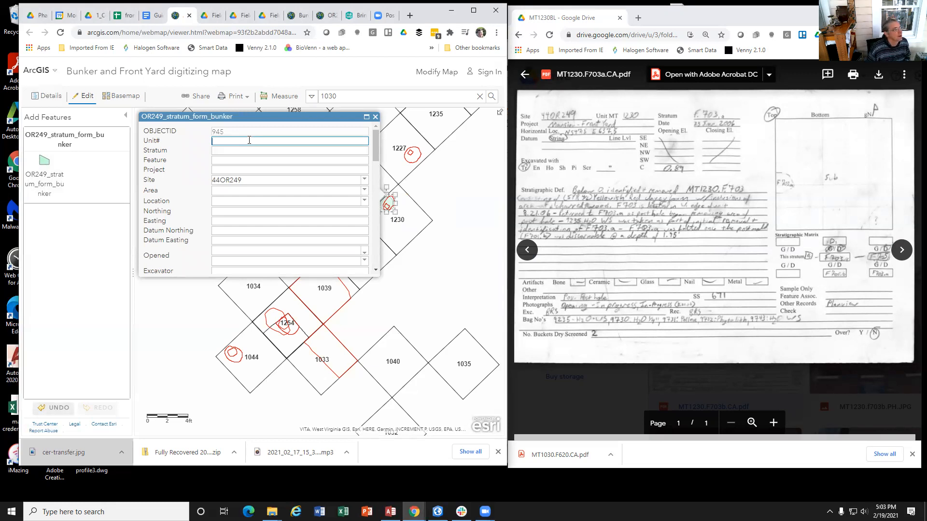
{"action": "type", "text": "1230"}
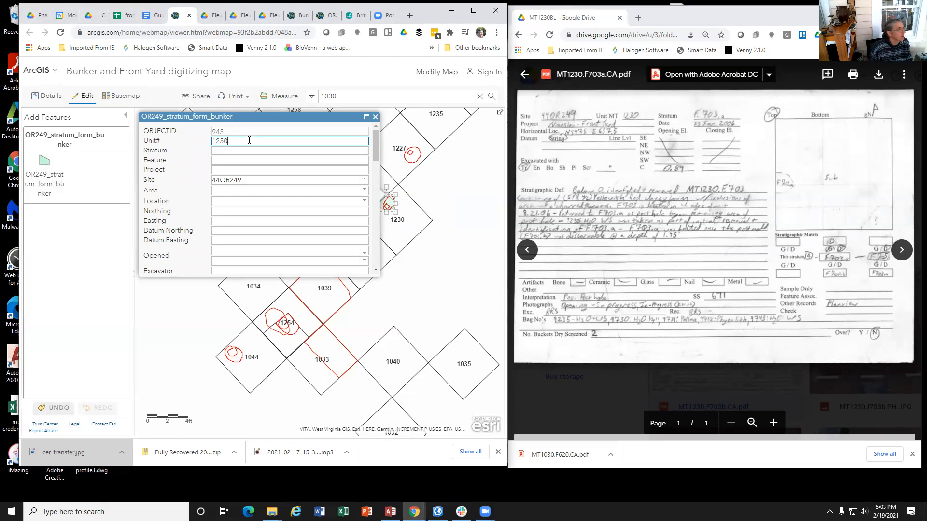
{"action": "left_click", "coordinate": [244, 150]}
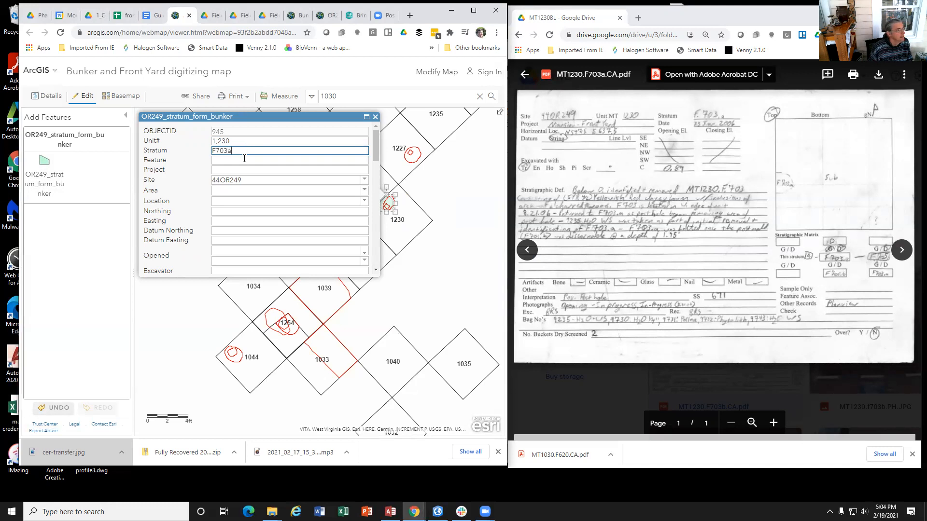
{"action": "left_click", "coordinate": [241, 162]}
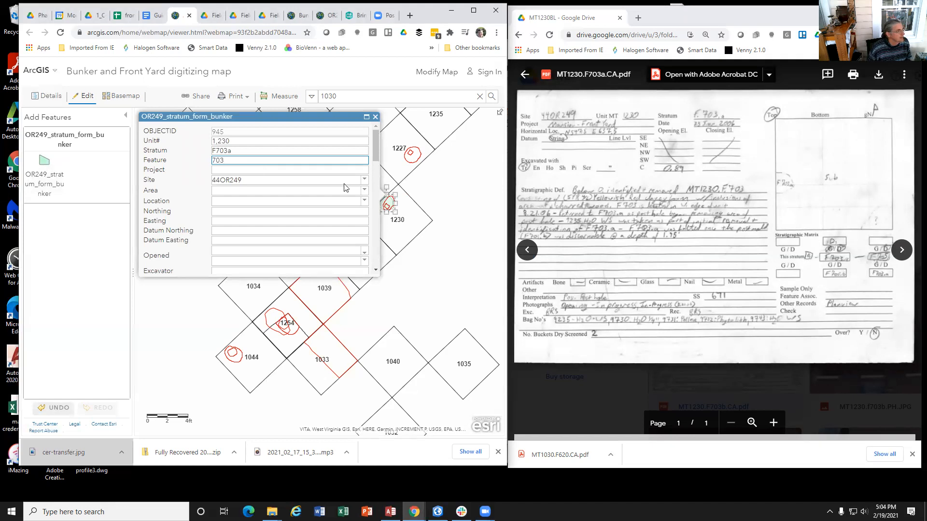
{"action": "scroll", "coordinate": [342, 230], "scroll_direction": "down", "scroll_amount": 10}
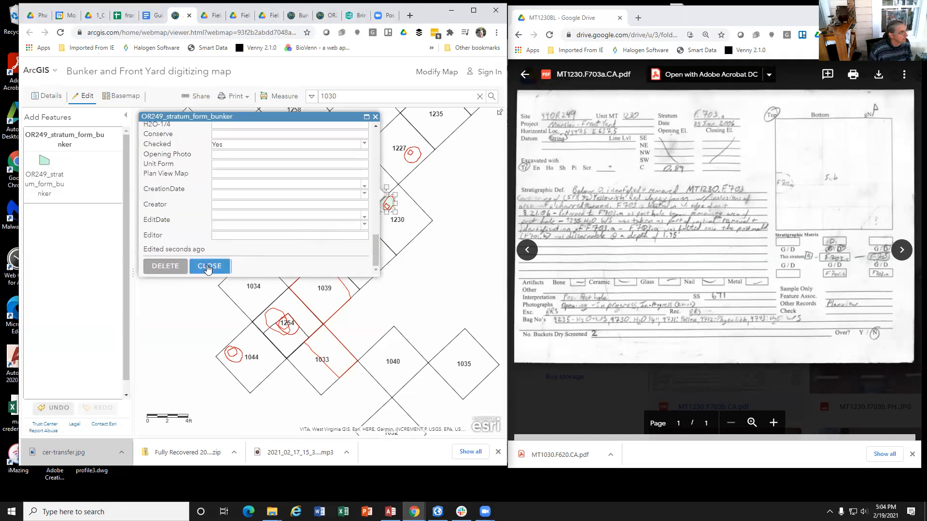
{"action": "left_click", "coordinate": [208, 267]}
Go forward through the F703a in-progress photos to the stratum form MT1230.F703b.CA.pdf
{"action": "left_click", "coordinate": [898, 250]}
{"action": "left_click", "coordinate": [899, 250]}
{"action": "left_click", "coordinate": [899, 250]}
{"action": "left_click", "coordinate": [898, 250]}
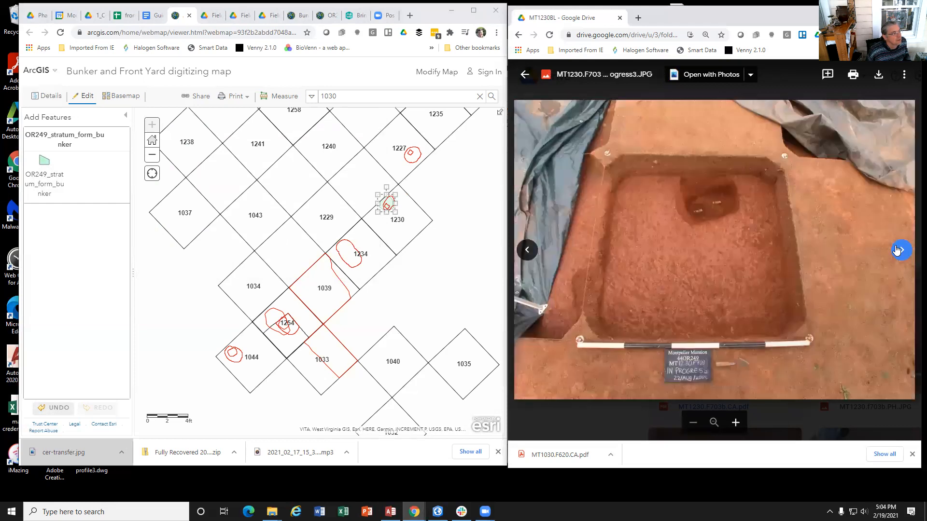
{"action": "left_click", "coordinate": [899, 250]}
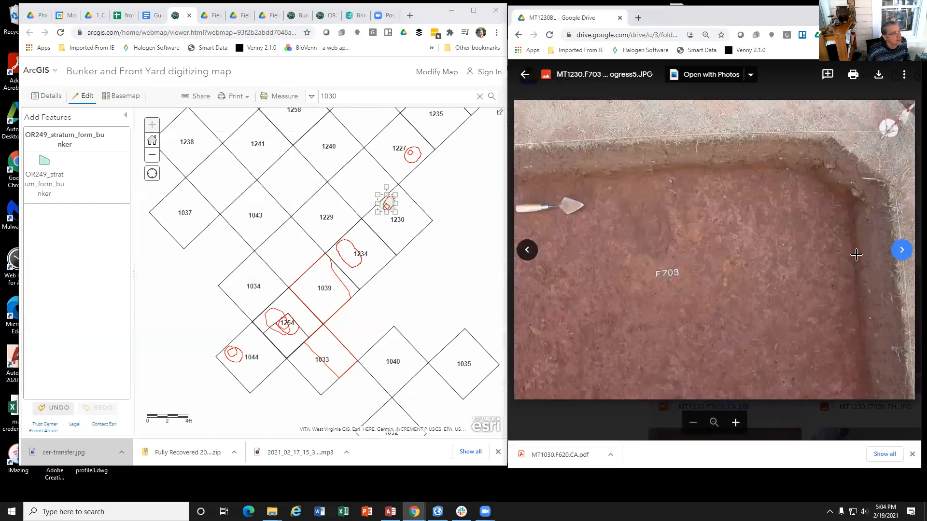
{"action": "left_click", "coordinate": [901, 251]}
{"action": "left_click", "coordinate": [901, 251]}
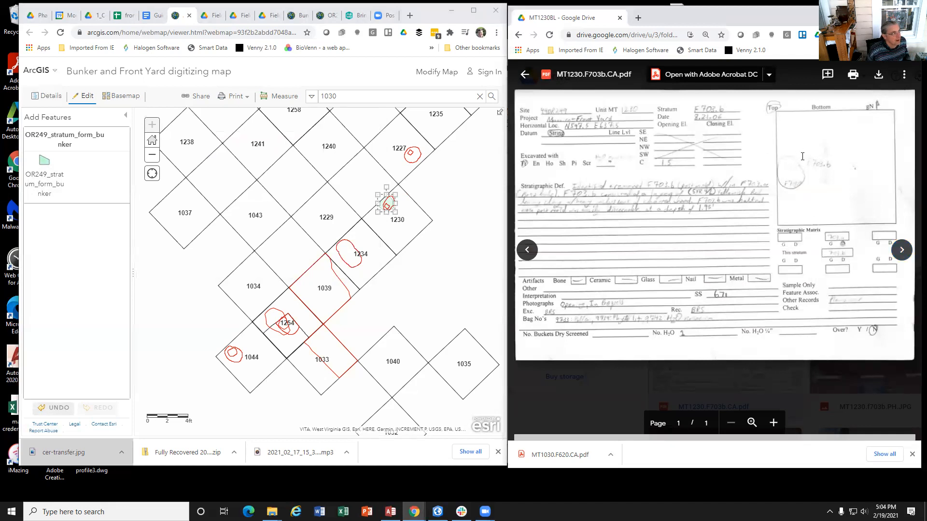
Draw a second OR249_stratum_form_bunker polygon over the F703 outline in unit 1230, following the plan on the F703b form
{"action": "left_click", "coordinate": [340, 197]}
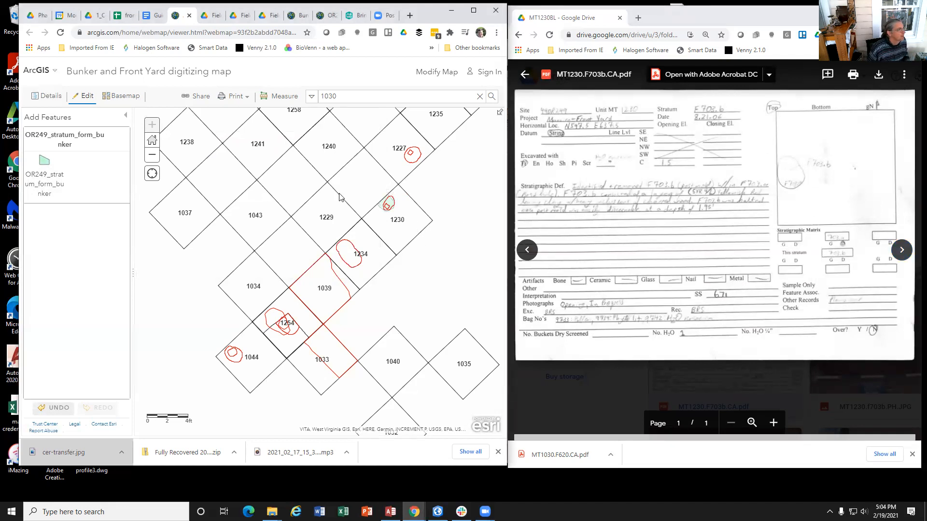
{"action": "left_click", "coordinate": [42, 166]}
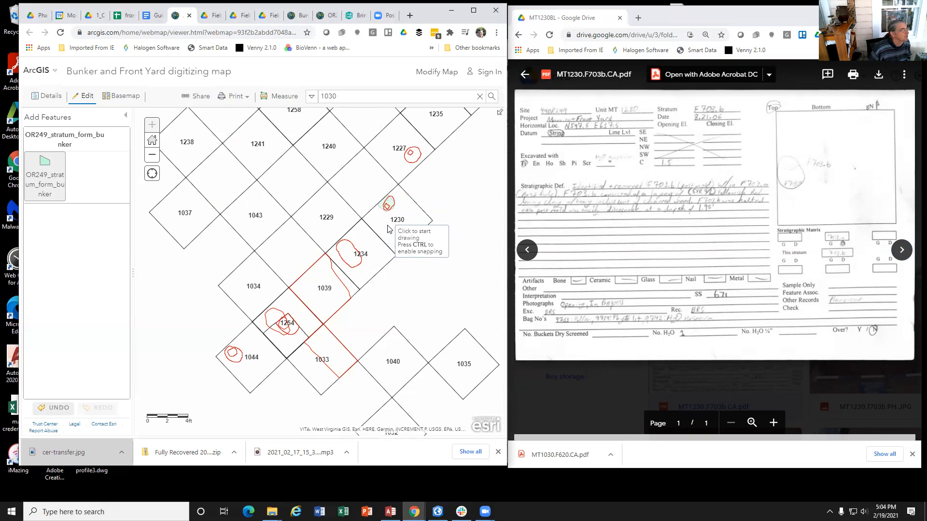
{"action": "left_click", "coordinate": [389, 199]}
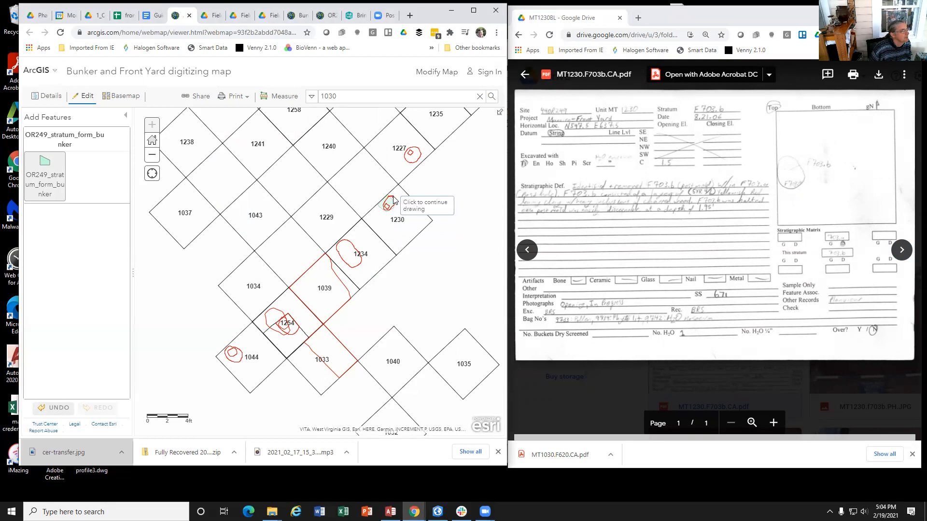
{"action": "left_click", "coordinate": [394, 199]}
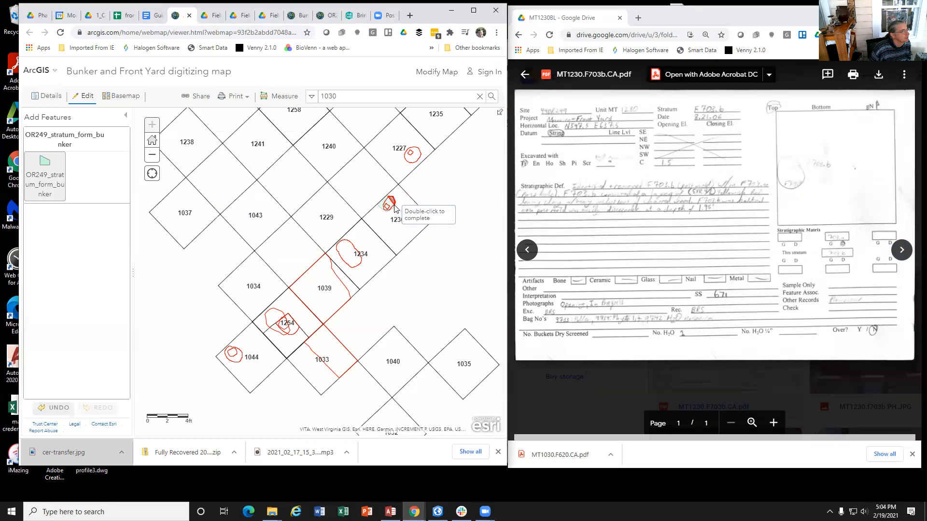
{"action": "left_click", "coordinate": [393, 207]}
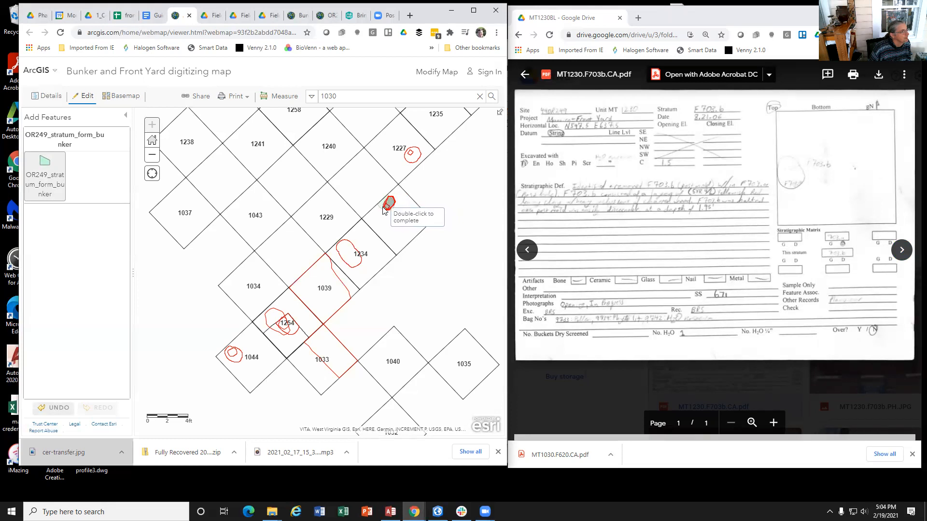
{"action": "left_click", "coordinate": [382, 206]}
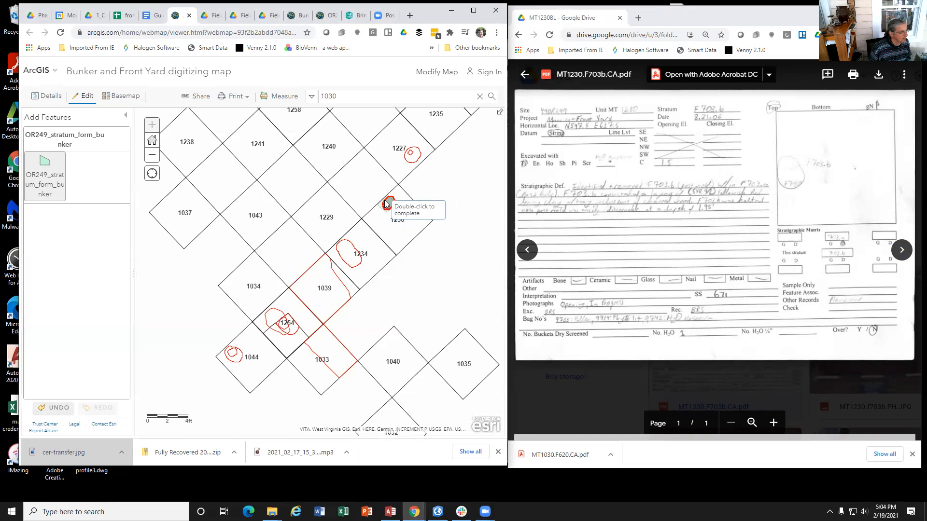
{"action": "double_click", "coordinate": [385, 200]}
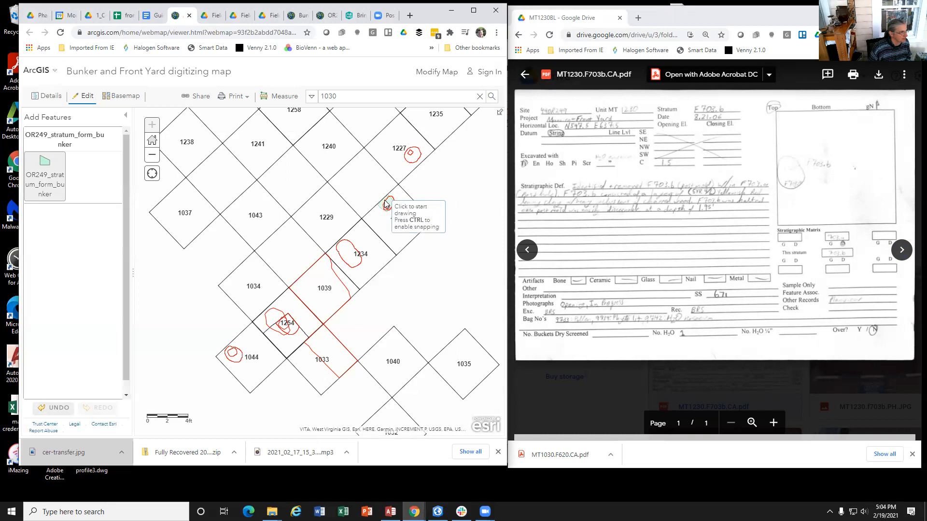
Set the new polygon's unit number to 1230, stratum to F703b and feature to 703, and close its attribute form
{"action": "left_click", "coordinate": [259, 147]}
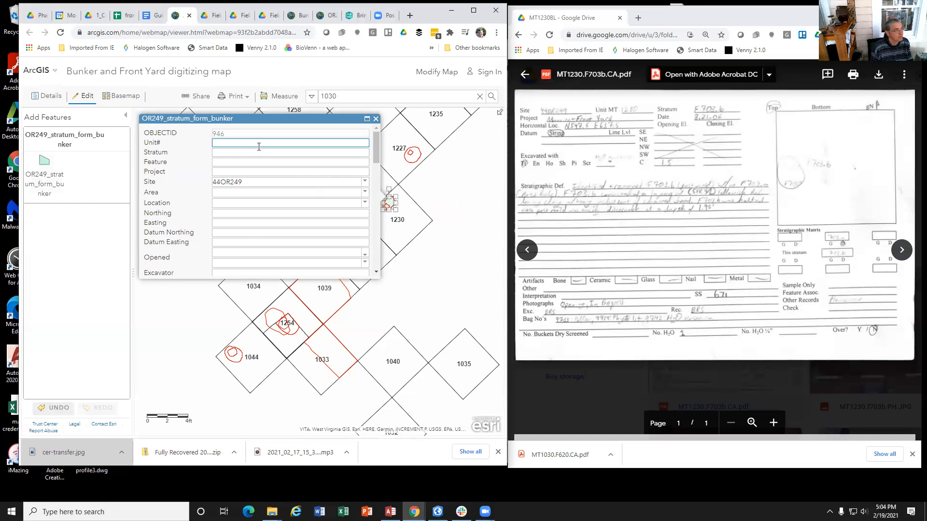
{"action": "type", "text": "1,23"}
{"action": "type", "text": "0"}
{"action": "key", "text": "Tab"}
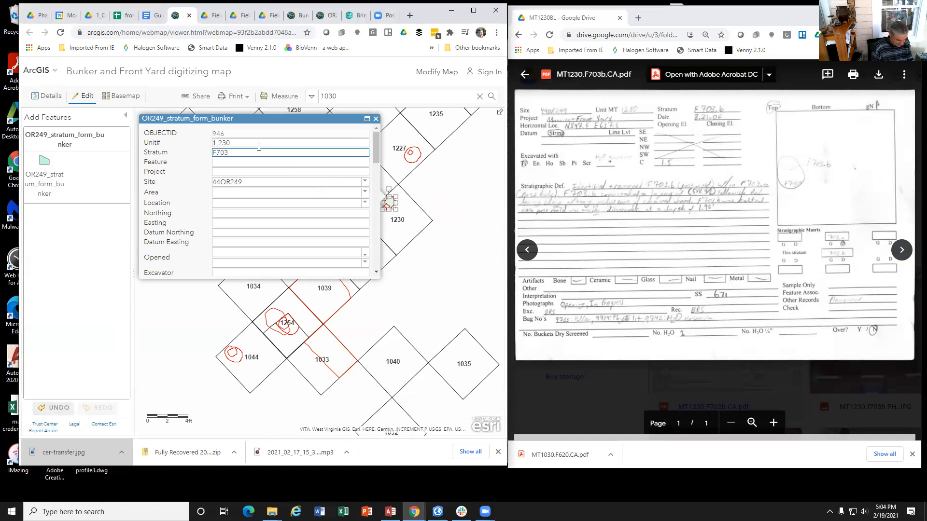
{"action": "key", "text": "Tab"}
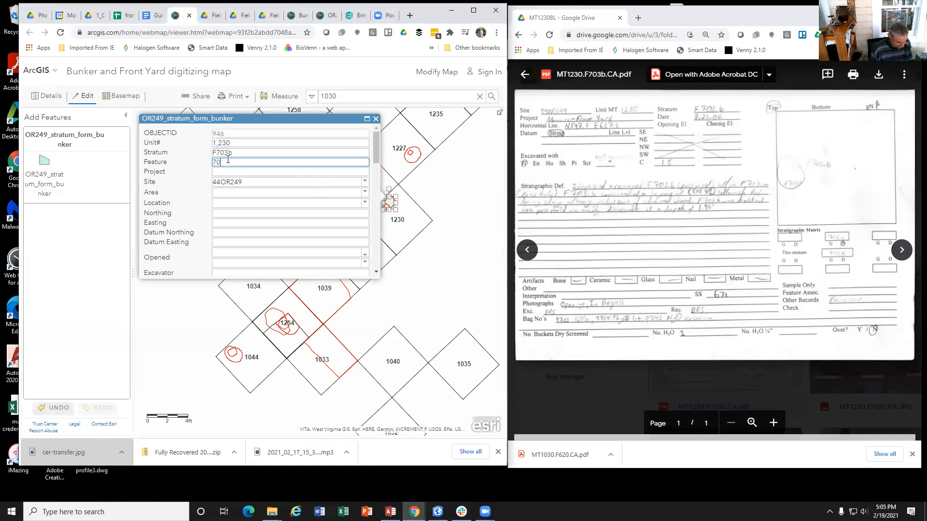
{"action": "scroll", "coordinate": [239, 230], "scroll_direction": "down", "scroll_amount": 10}
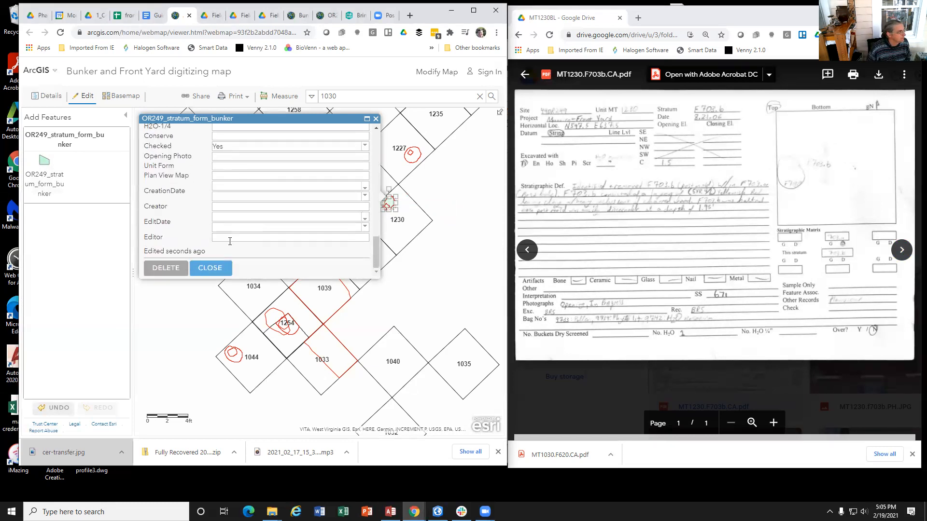
{"action": "left_click", "coordinate": [209, 269]}
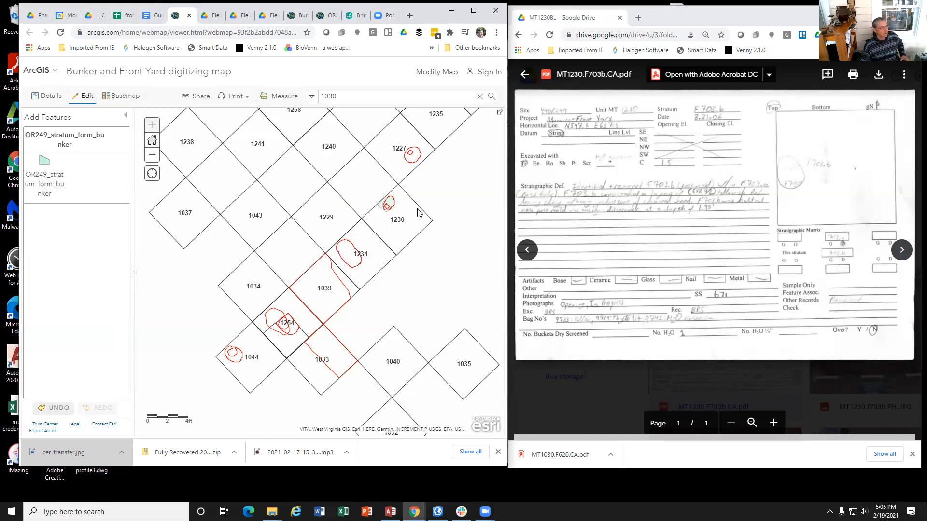
Delete the F703a stratum polygon from unit 1230
{"action": "left_click", "coordinate": [390, 208]}
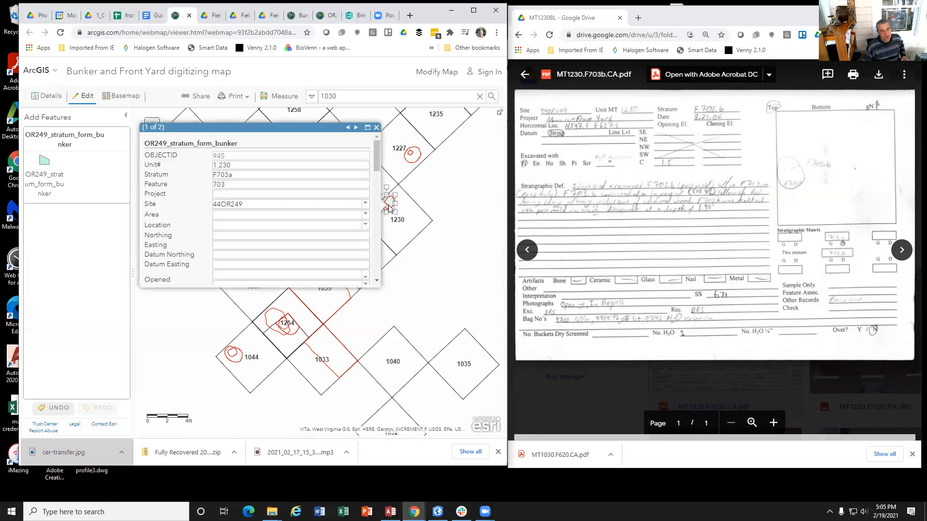
{"action": "scroll", "coordinate": [249, 181], "scroll_direction": "down", "scroll_amount": 6}
{"action": "scroll", "coordinate": [253, 207], "scroll_direction": "up", "scroll_amount": 6}
{"action": "scroll", "coordinate": [255, 213], "scroll_direction": "down", "scroll_amount": 10}
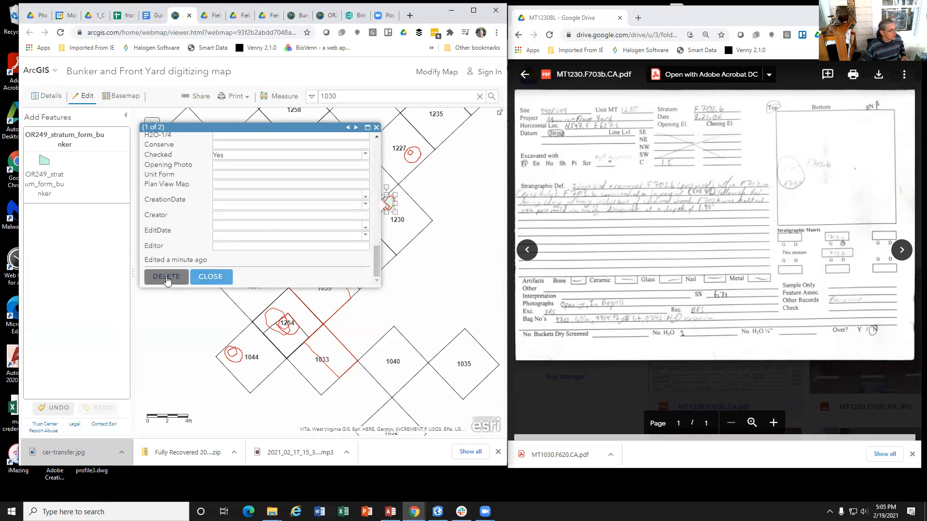
{"action": "left_click", "coordinate": [211, 276]}
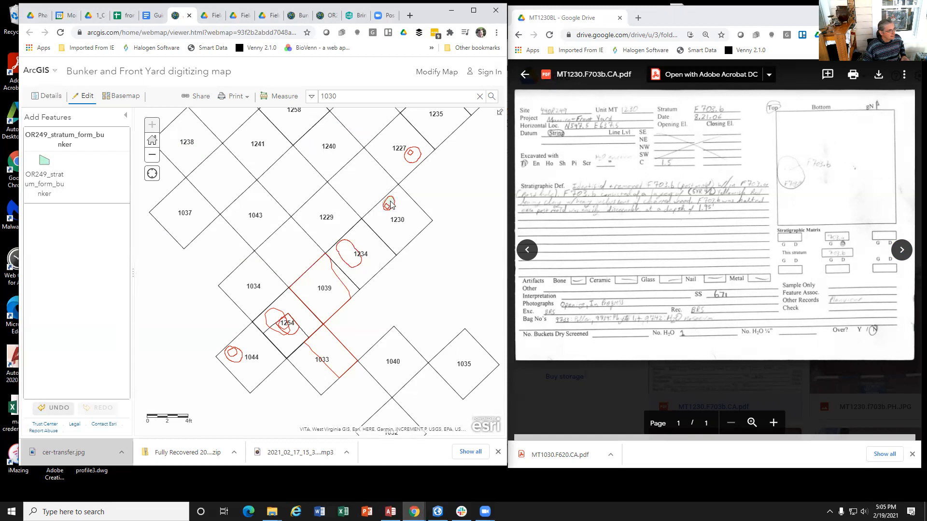
Delete the F703b stratum polygon from unit 1230
{"action": "left_click", "coordinate": [390, 204]}
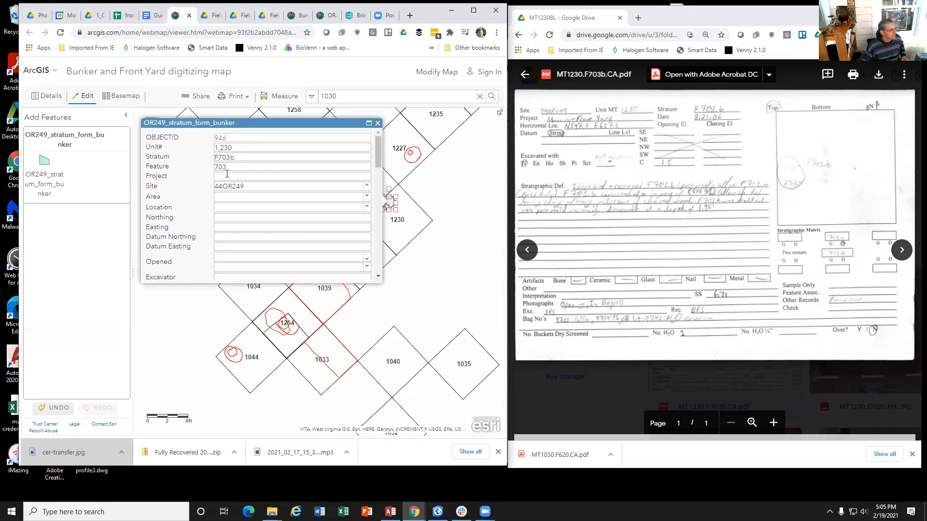
{"action": "scroll", "coordinate": [236, 165], "scroll_direction": "down", "scroll_amount": 5}
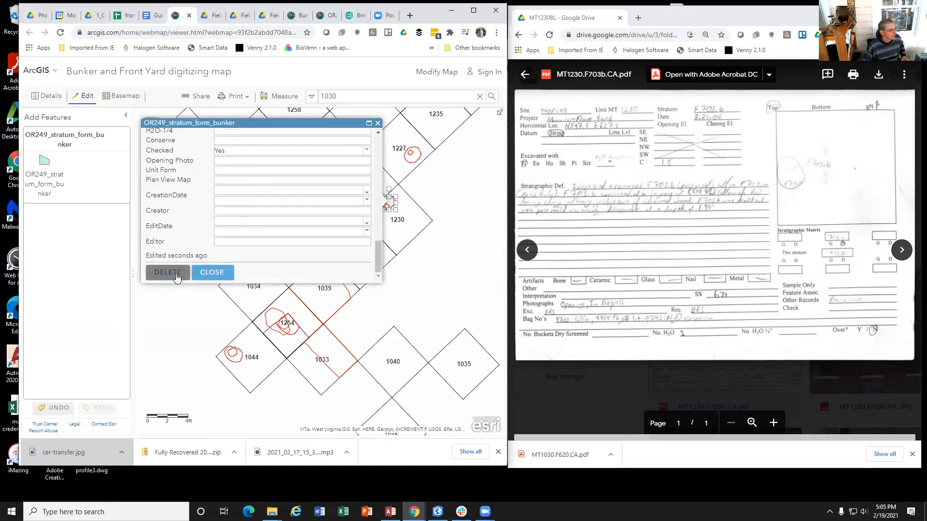
{"action": "left_click", "coordinate": [168, 274]}
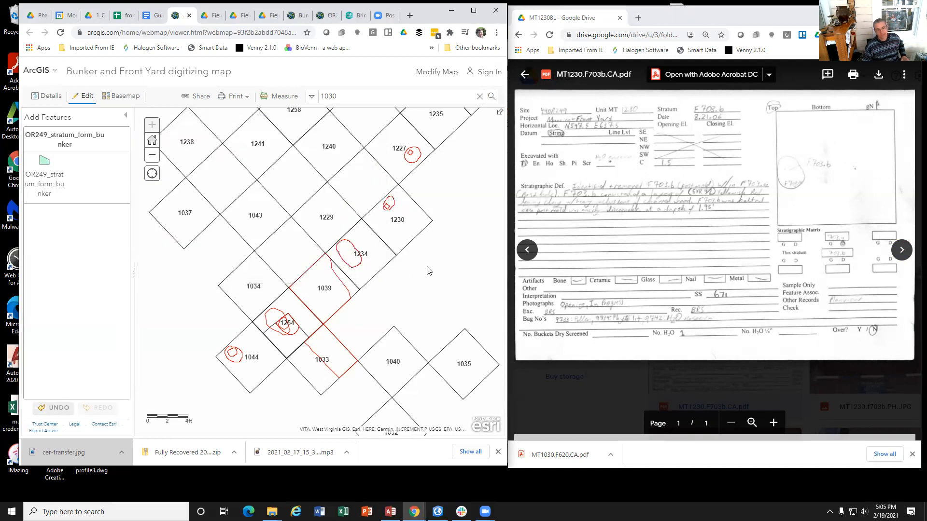
Delete the stratum A polygon from unit 1030, keeping the overlapping stratum 0 polygon
{"action": "scroll", "coordinate": [428, 270], "scroll_direction": "down", "scroll_amount": 3}
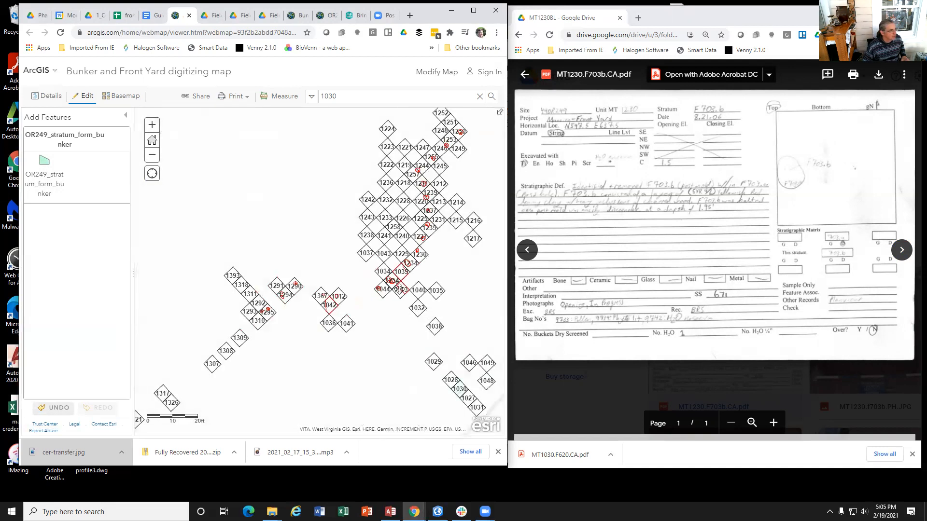
{"action": "scroll", "coordinate": [381, 248], "scroll_direction": "up", "scroll_amount": 2}
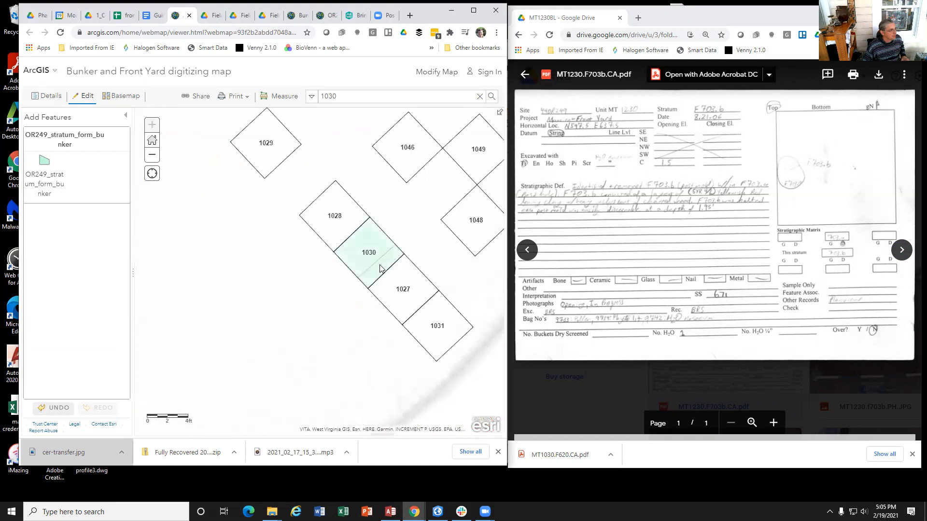
{"action": "left_click", "coordinate": [381, 268]}
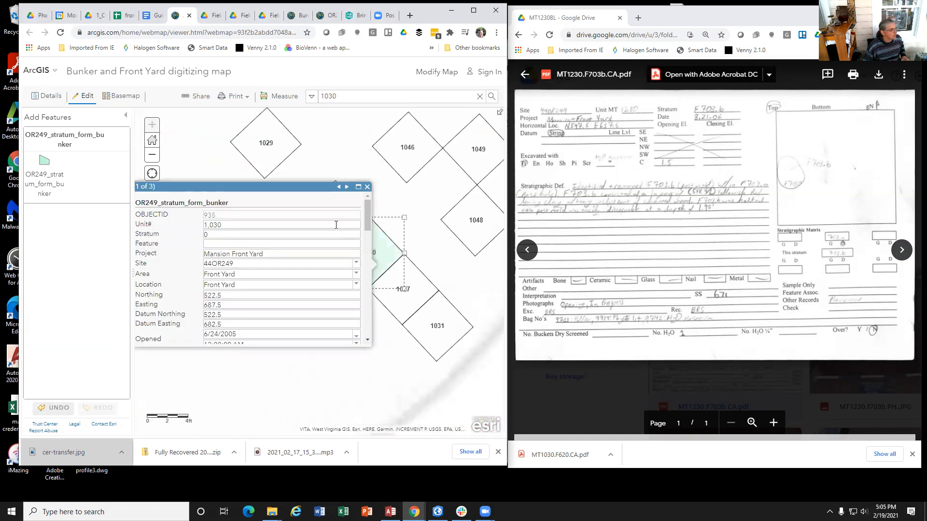
{"action": "left_click", "coordinate": [347, 187]}
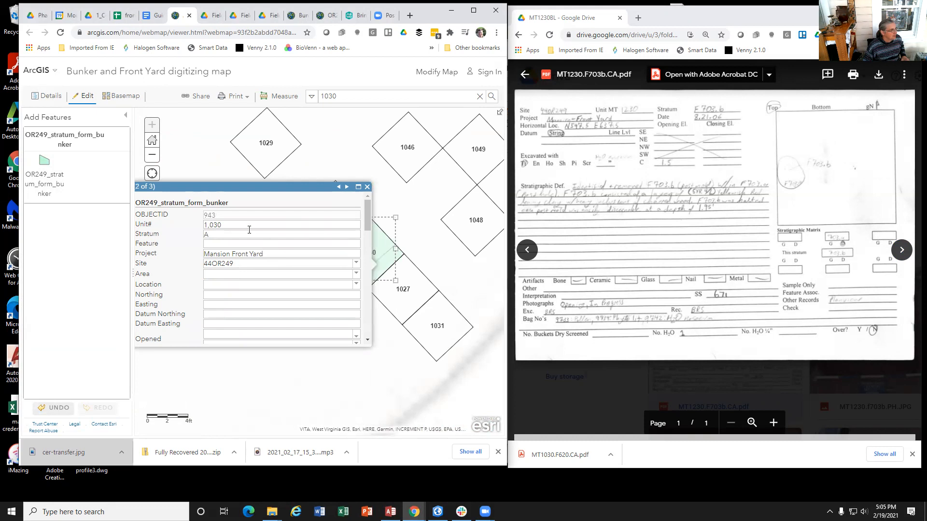
{"action": "scroll", "coordinate": [306, 265], "scroll_direction": "down", "scroll_amount": 10}
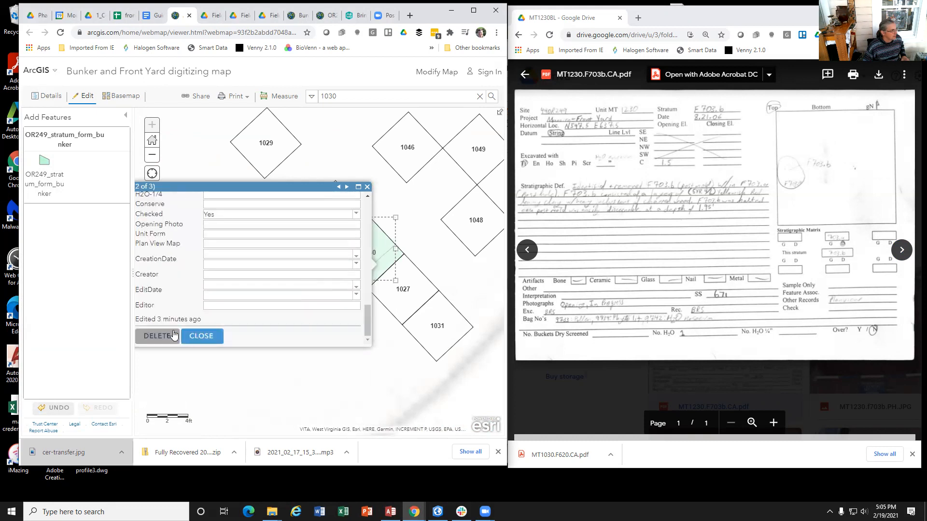
{"action": "left_click", "coordinate": [202, 336]}
Delete the F620 stratum polygon from unit 1030
{"action": "left_click", "coordinate": [382, 265]}
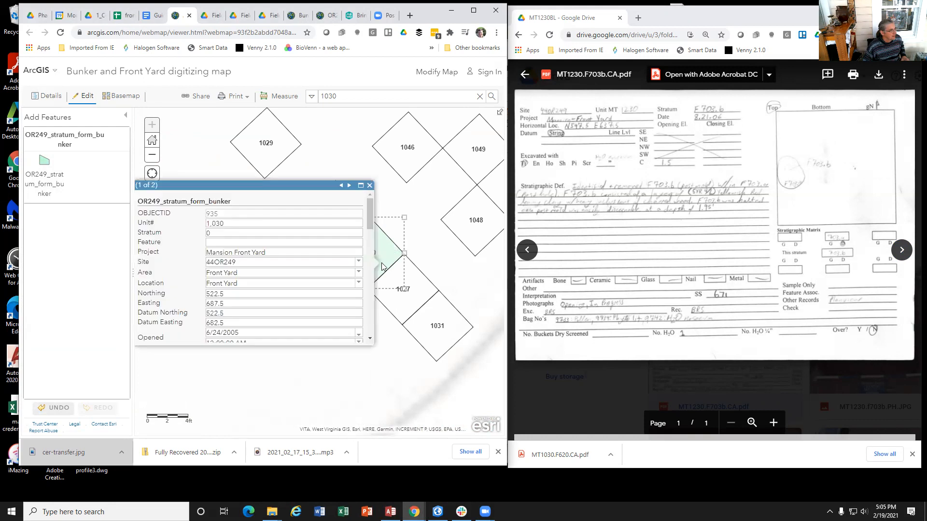
{"action": "left_click", "coordinate": [349, 186]}
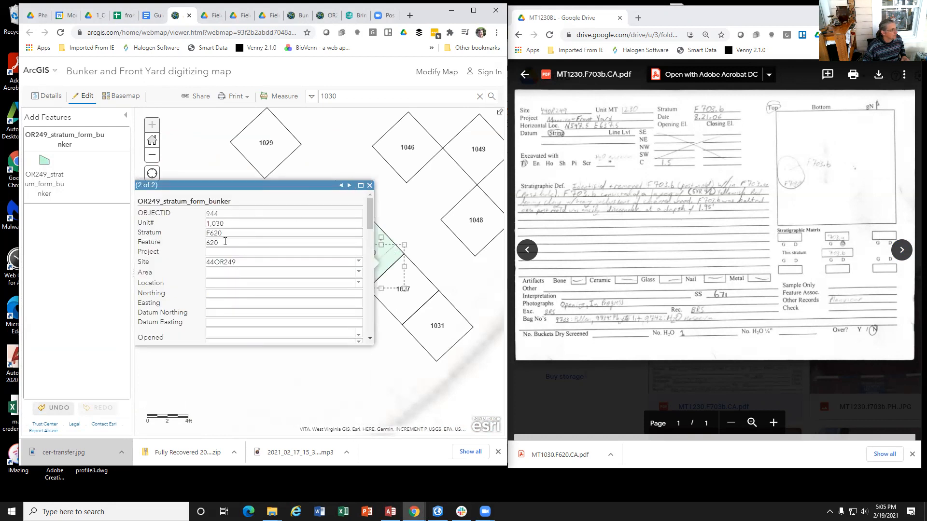
{"action": "scroll", "coordinate": [219, 255], "scroll_direction": "down", "scroll_amount": 10}
{"action": "left_click", "coordinate": [153, 335]}
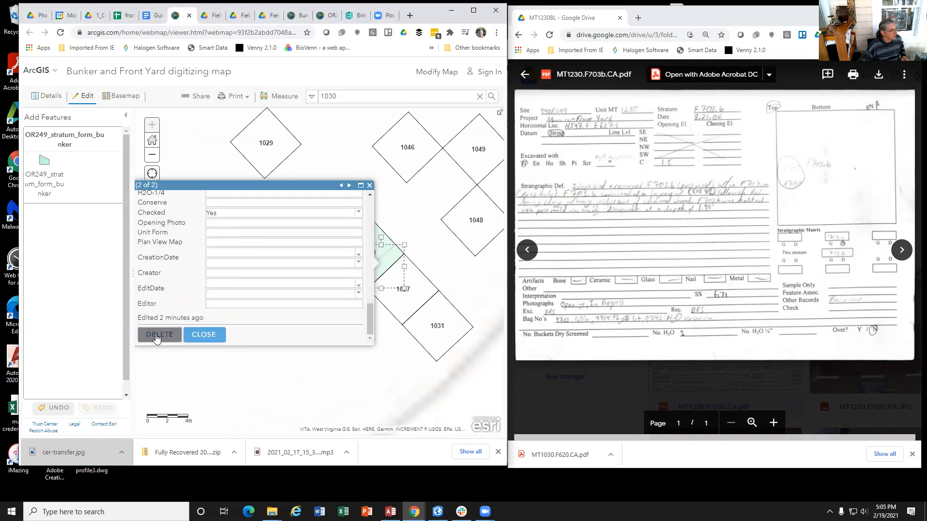